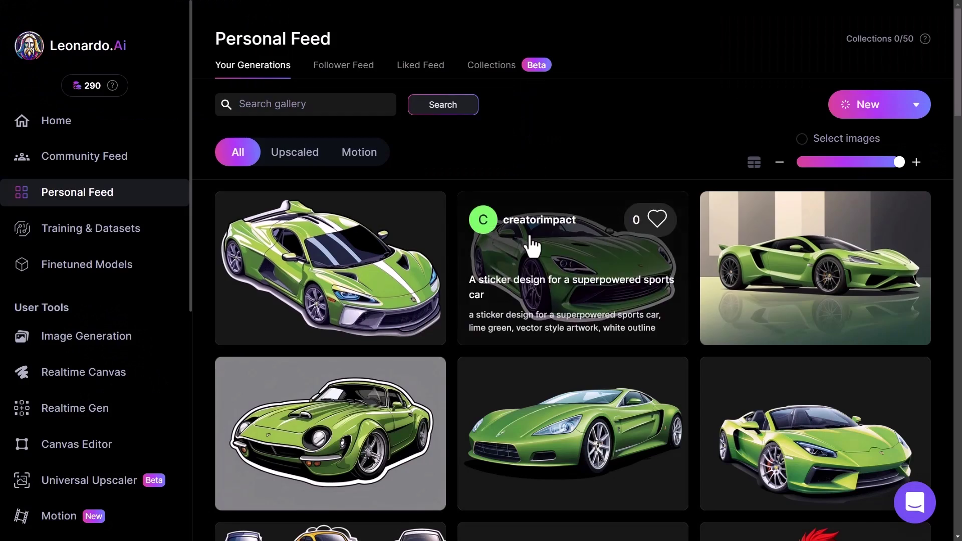
Preview a sports car sticker from the Personal Feed, then return to the home dashboard.
left_click(533, 246)
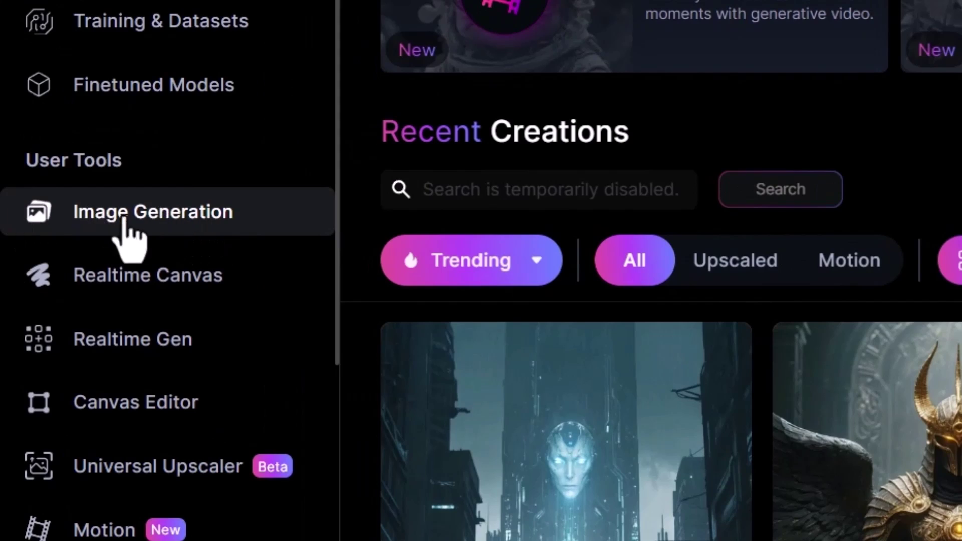
On the Image Generation page, enter the prompt 'a vector art graphic of a samurai hannya style mask'.
left_click(116, 223)
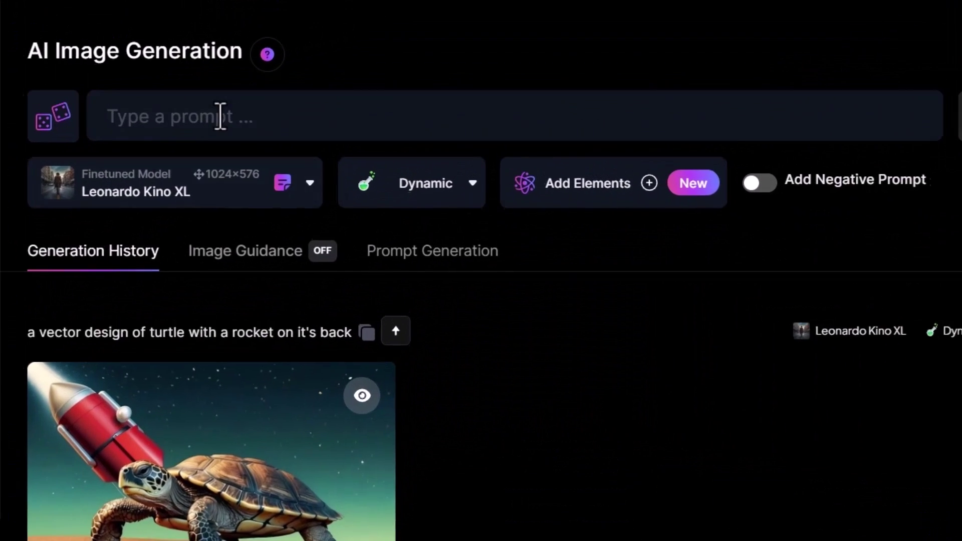
left_click(220, 117)
type("a vector art graphic of a samurai hannya style mask")
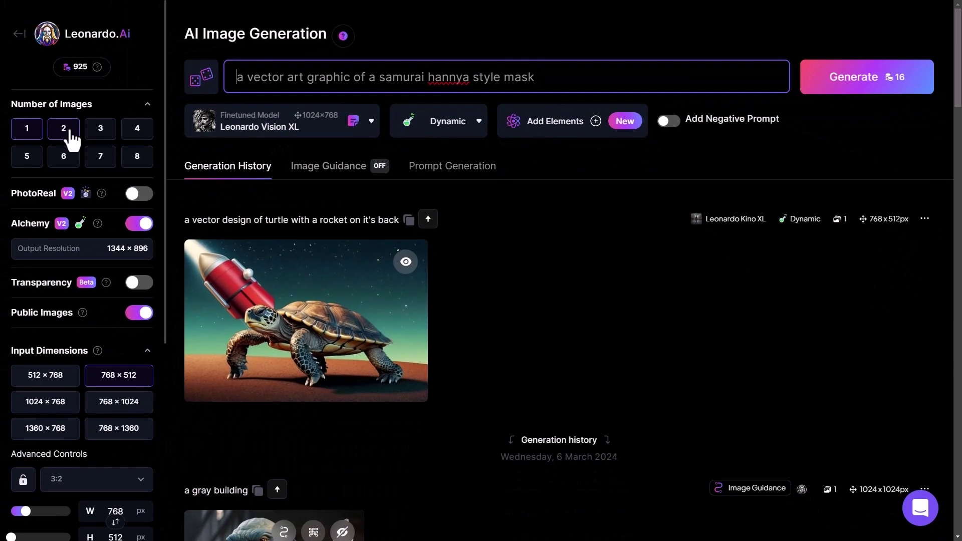
Generate two pairs of samurai mask images at 2 per run and enlarge the dark horned mask.
left_click(70, 134)
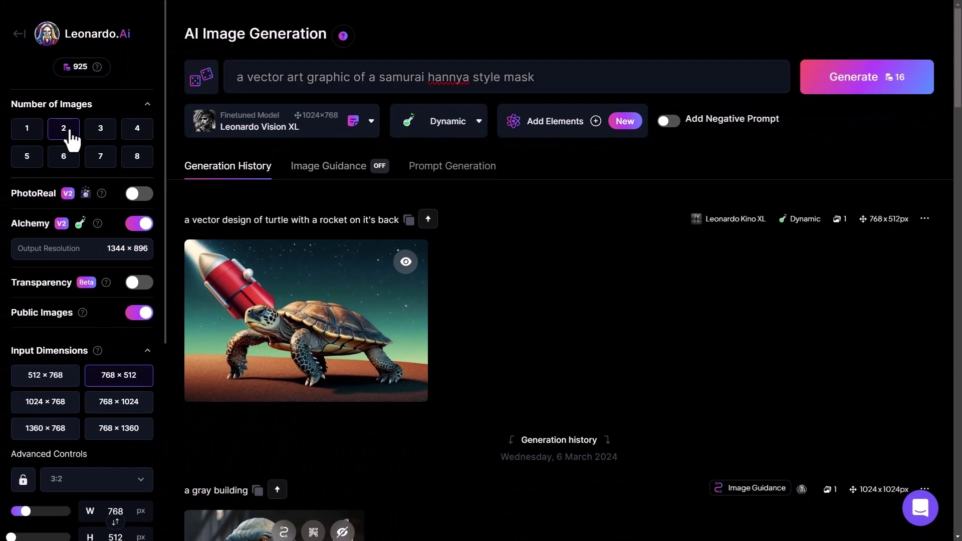
left_click(903, 78)
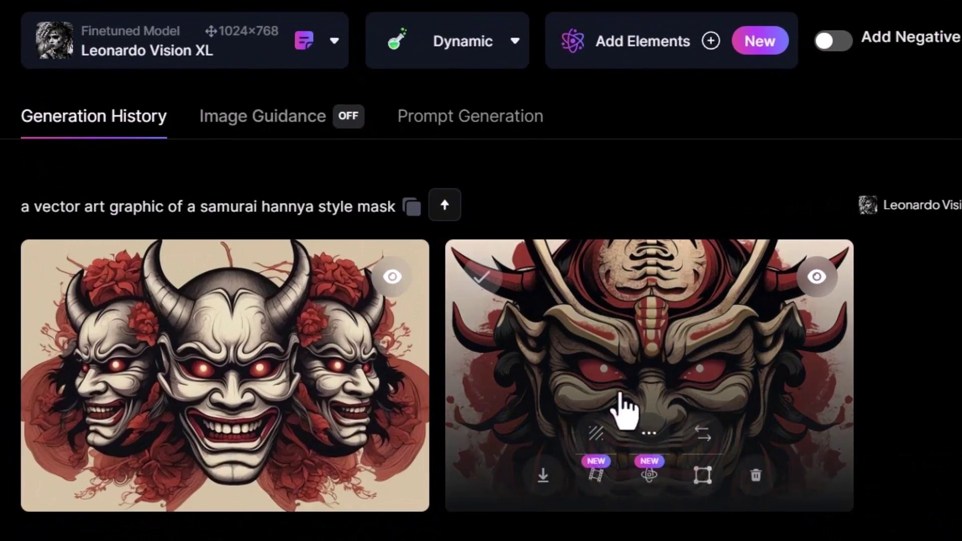
mouse_move(506, 333)
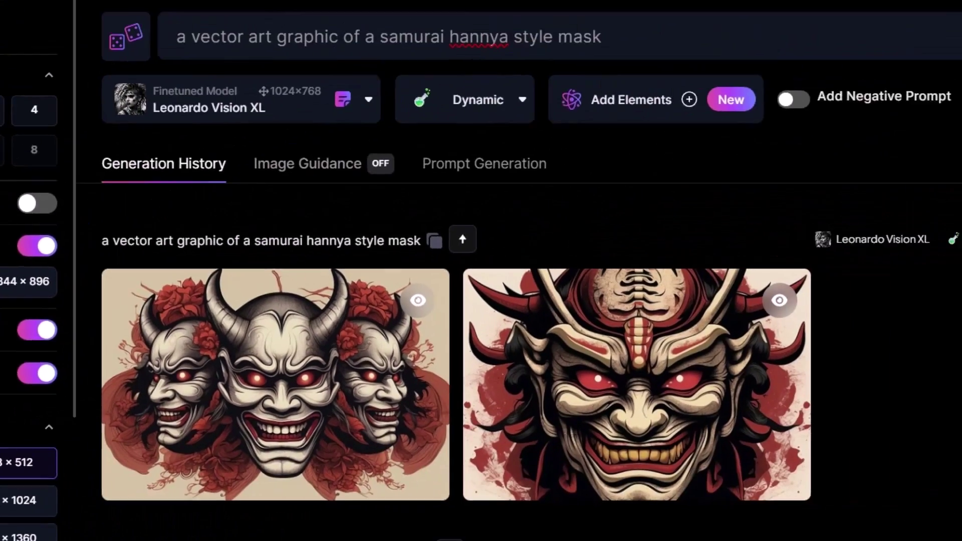
left_click(891, 103)
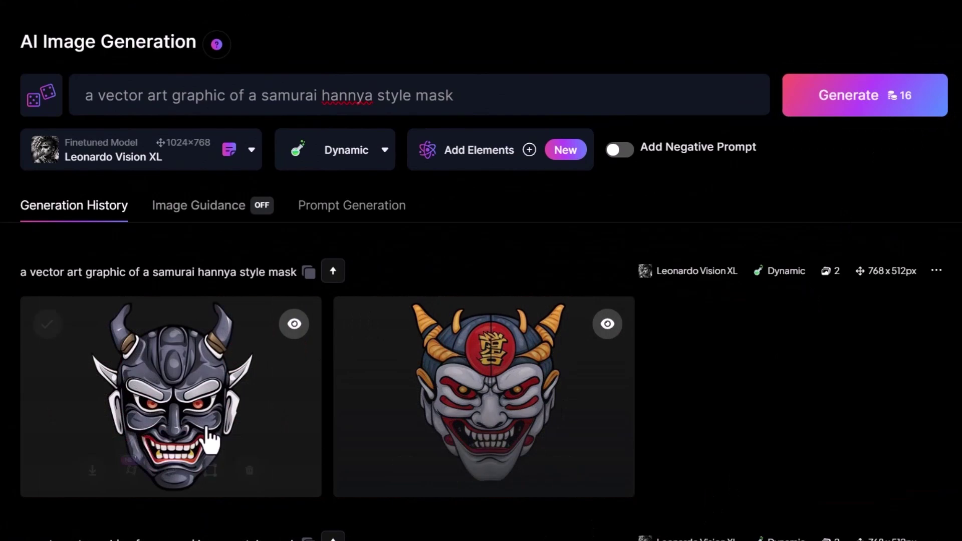
left_click(215, 344)
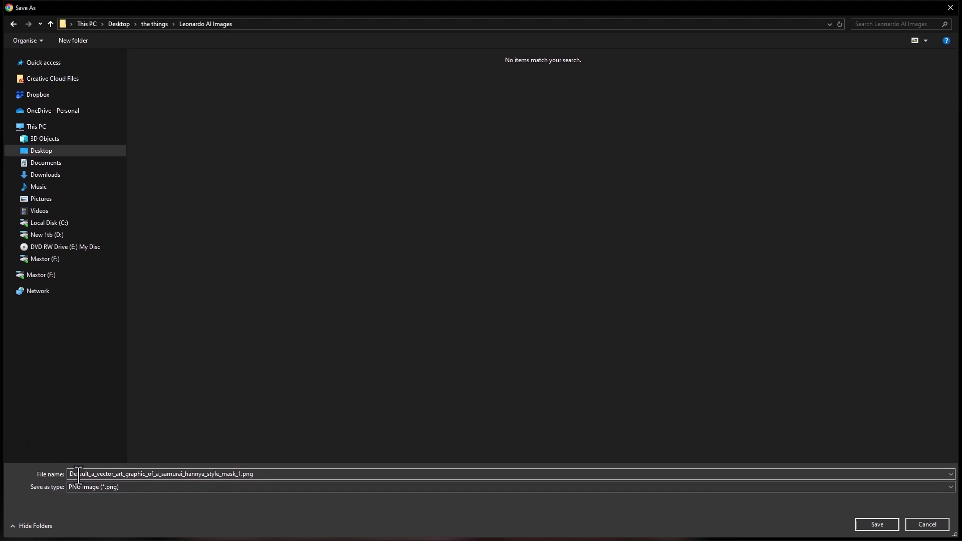
Download the mask PNG into the Leonardo AI Images folder under its default file name.
left_click(887, 526)
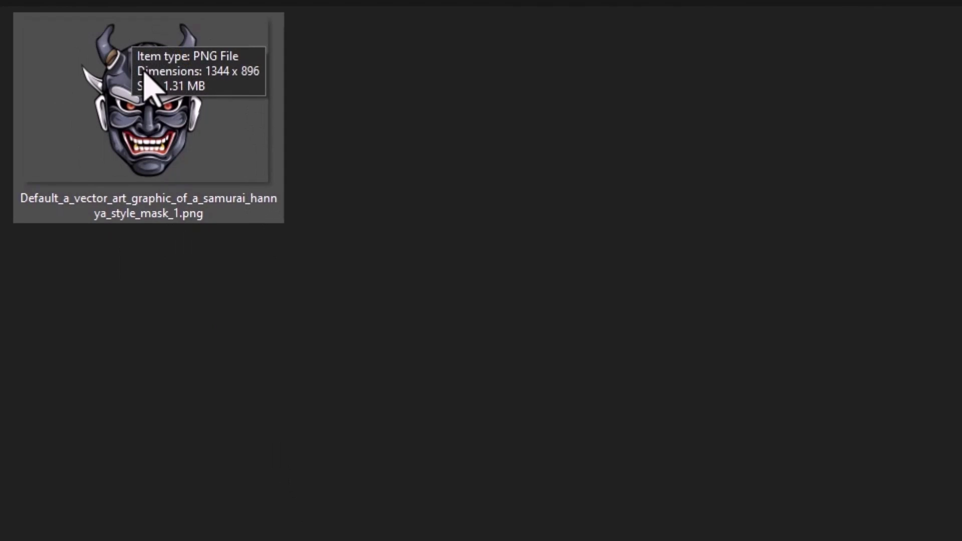
Check the saved 1344 x 896 mask PNG in Picture Manager, resize its window, then close it.
left_click(176, 113)
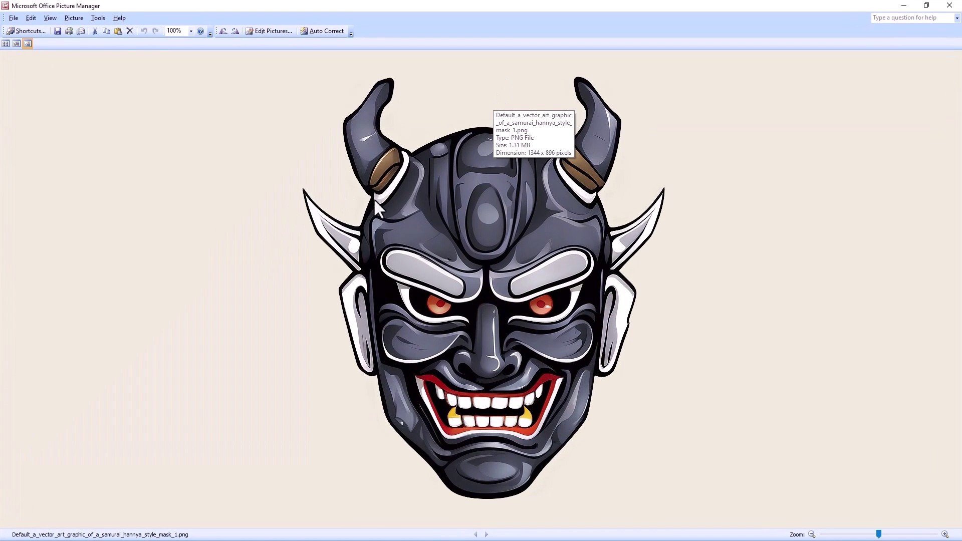
double_click(423, 8)
left_click_drag(674, 287, 786, 285)
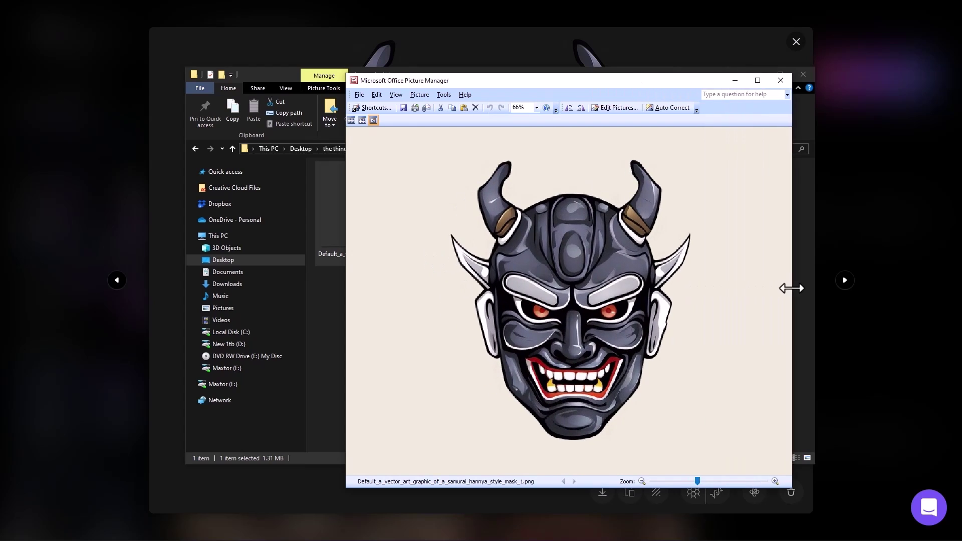
left_click(775, 80)
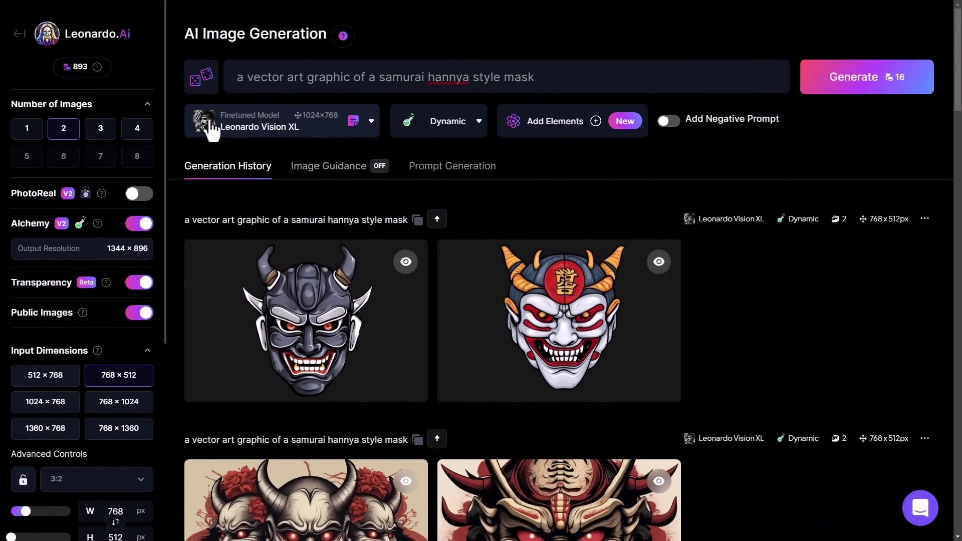
Review the Finetuned Model list and switch the model to Leonardo Kino XL.
left_click(372, 122)
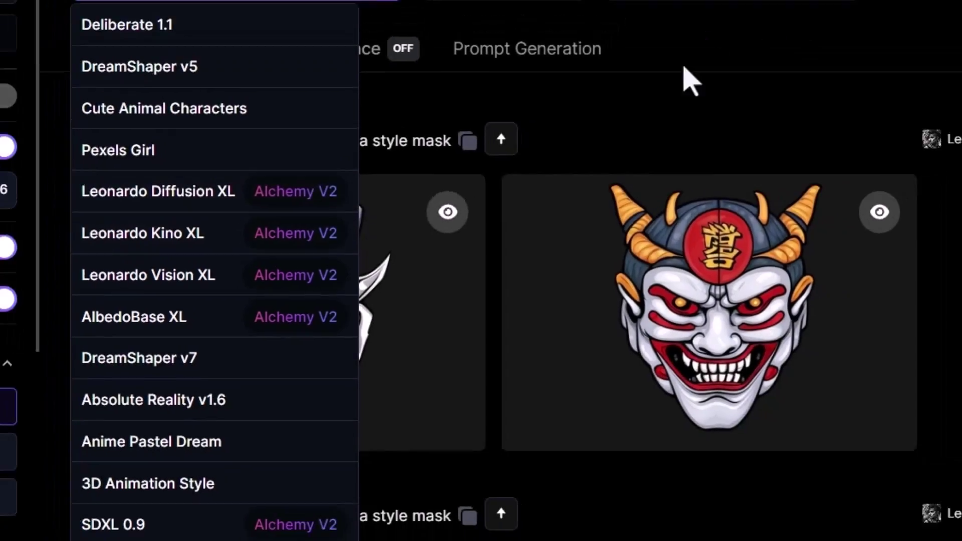
key("Escape")
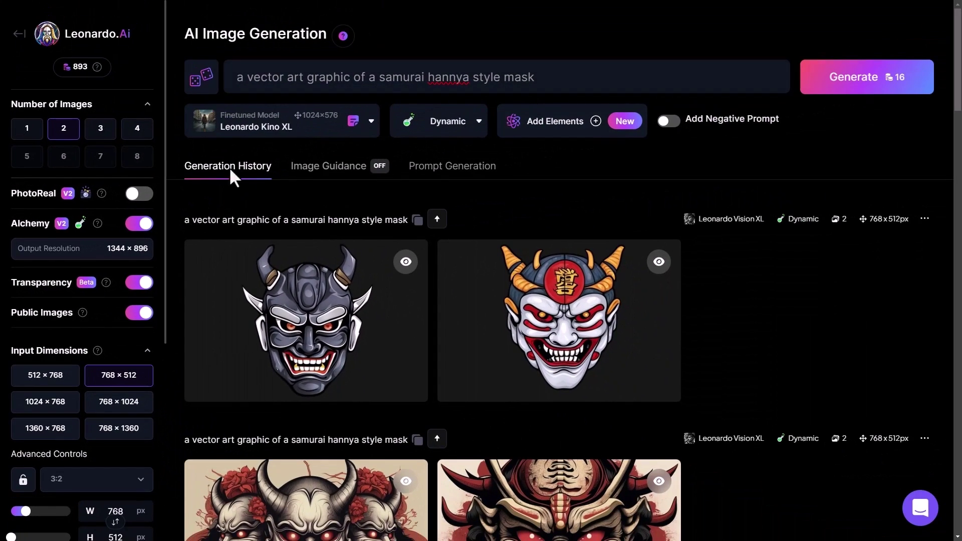
Enable PhotoReal with Cinematic style and replace the prompt with 'a dslr photograph of an eagle flying'.
left_click_drag(549, 72, 445, 78)
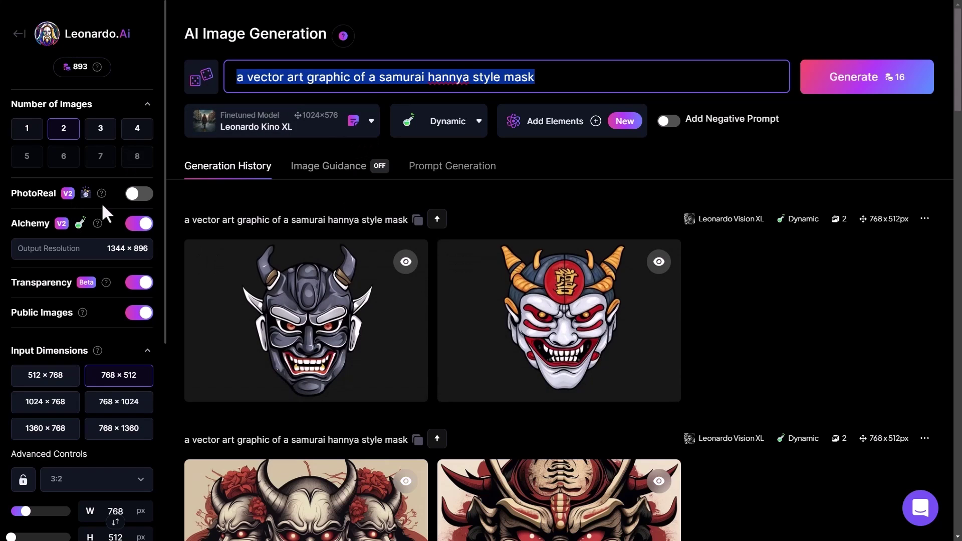
left_click(131, 195)
left_click_drag(549, 78, 223, 83)
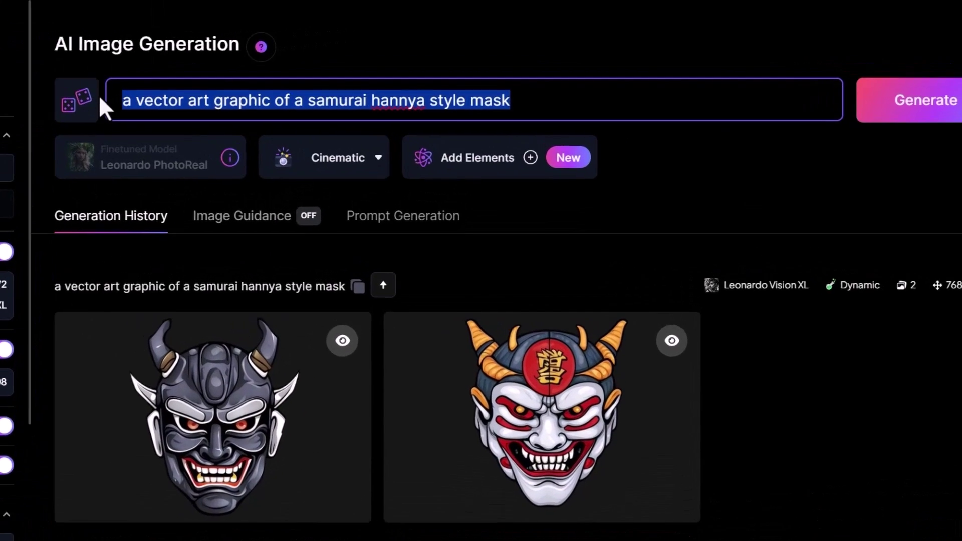
type("a dslr photograph of an eagle flying")
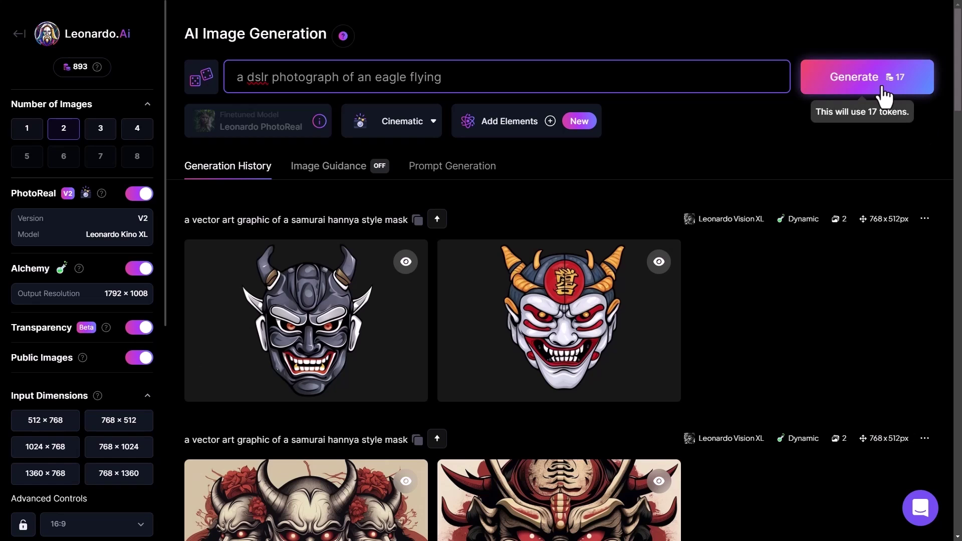
Generate the PhotoReal eagle photographs and view both eagle images full size.
left_click(885, 96)
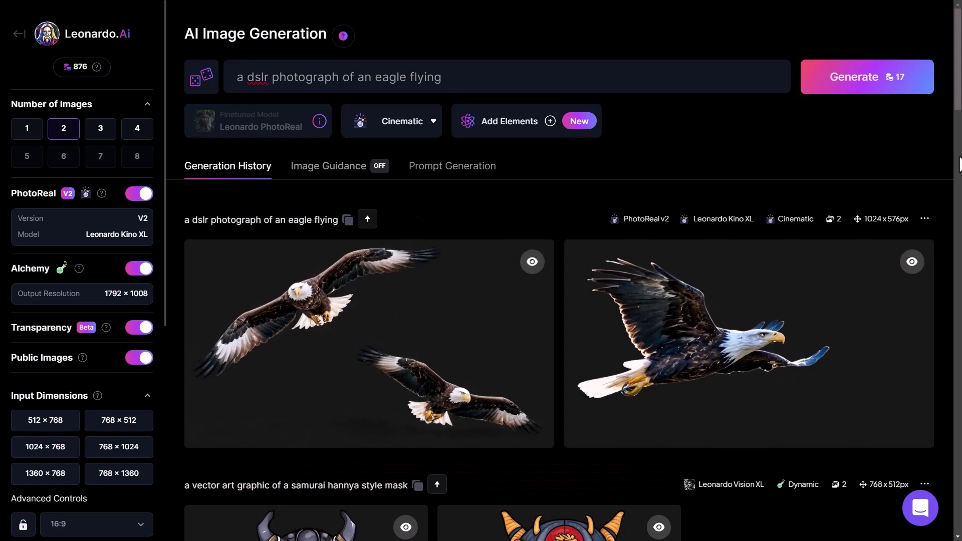
left_click(421, 334)
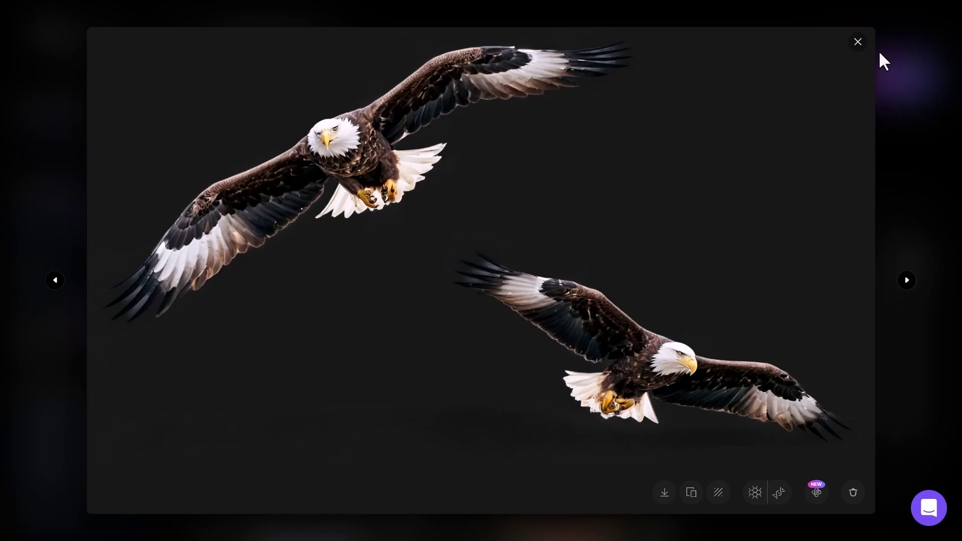
left_click(859, 42)
left_click(730, 329)
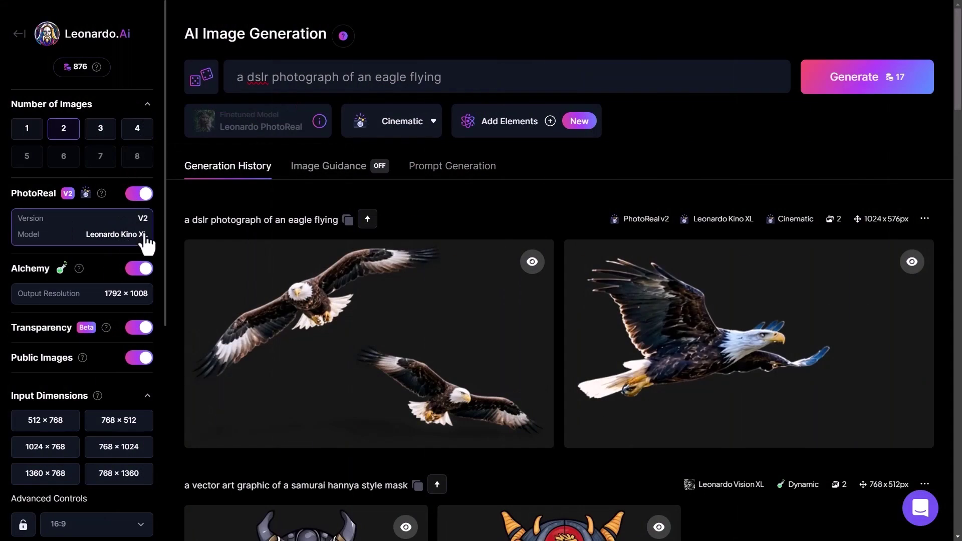
Switch PhotoReal off and move from the home page into an empty Realtime Canvas.
left_click(142, 196)
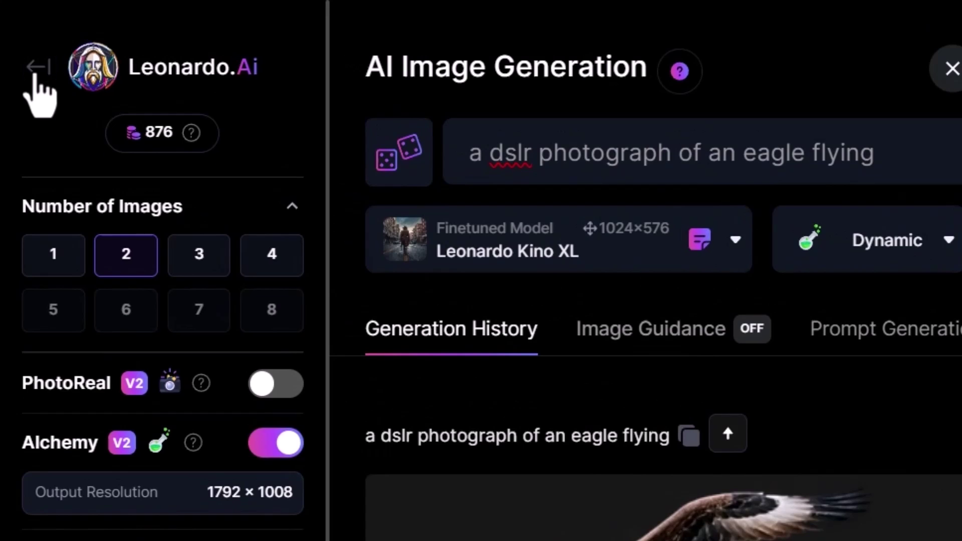
left_click(36, 71)
left_click(117, 195)
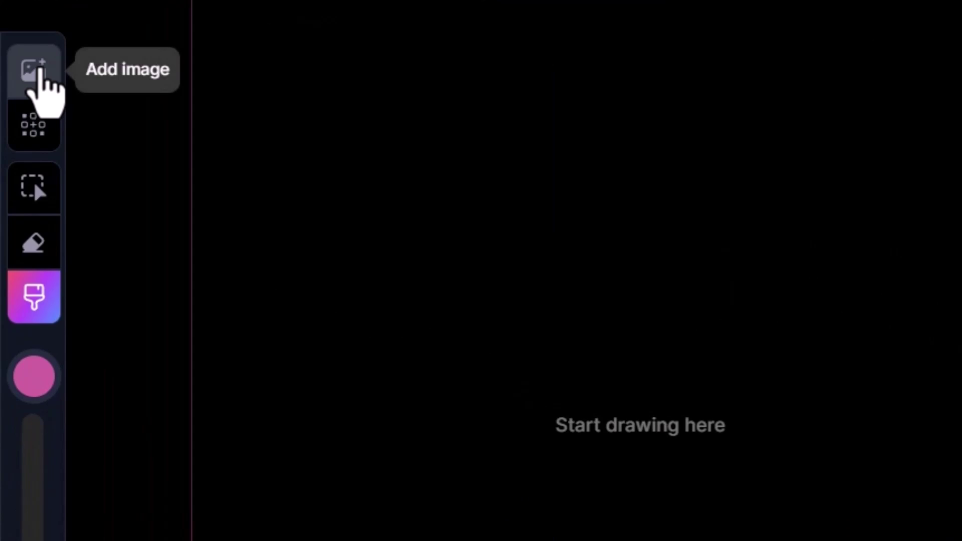
Add the flying eagle from Your Generations to the canvas and move it toward the top.
left_click(38, 70)
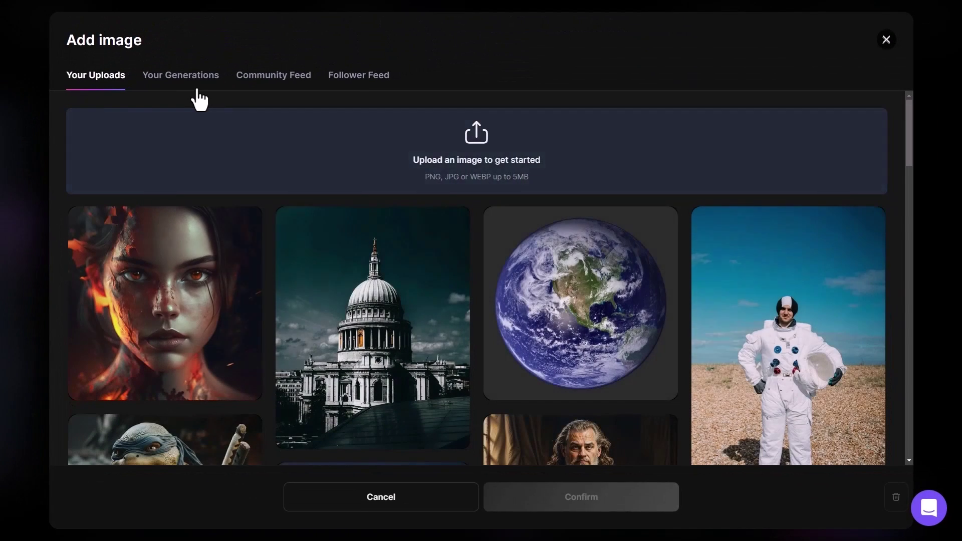
left_click(197, 82)
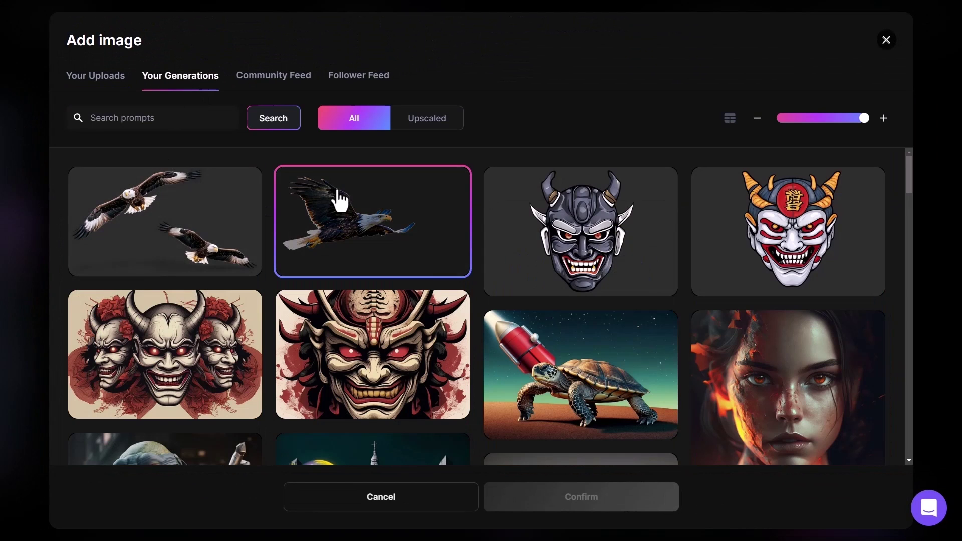
left_click(358, 220)
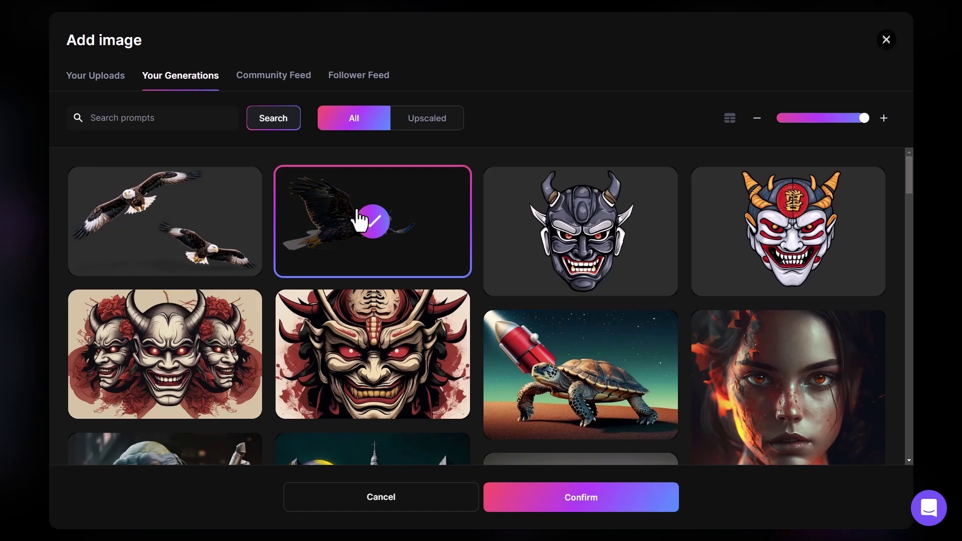
left_click(566, 498)
left_click_drag(314, 319, 316, 234)
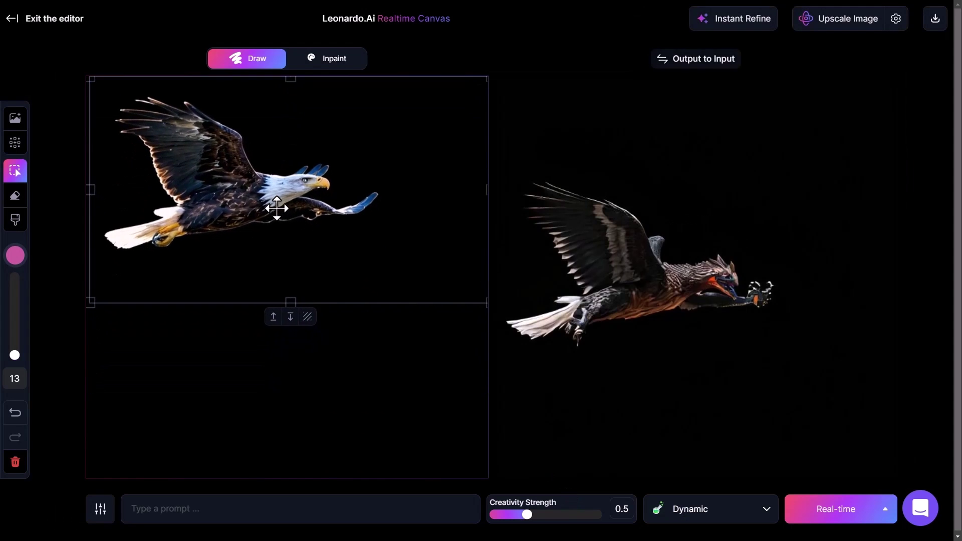
Add the dark demon mask, shrink it and place it beside the eagle.
left_click(13, 123)
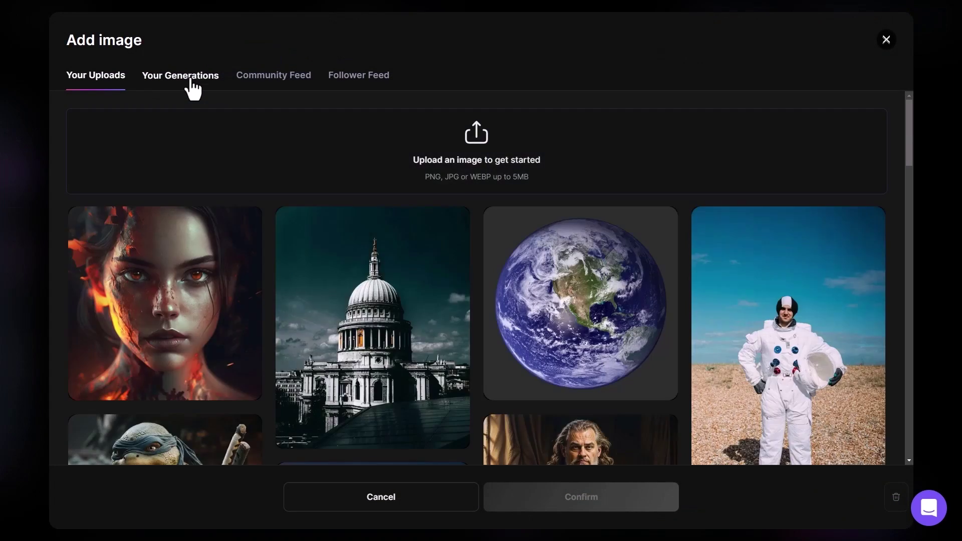
left_click(192, 77)
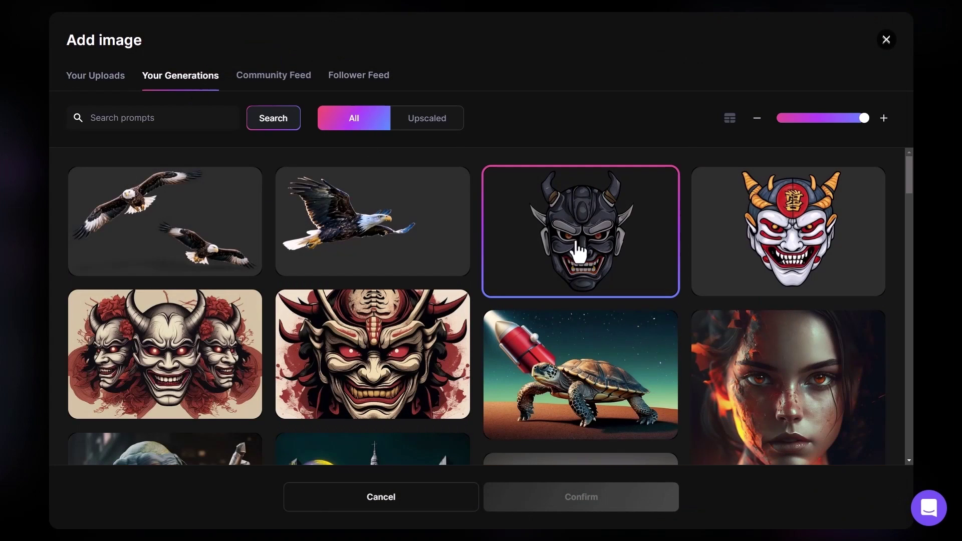
left_click(606, 242)
left_click(604, 510)
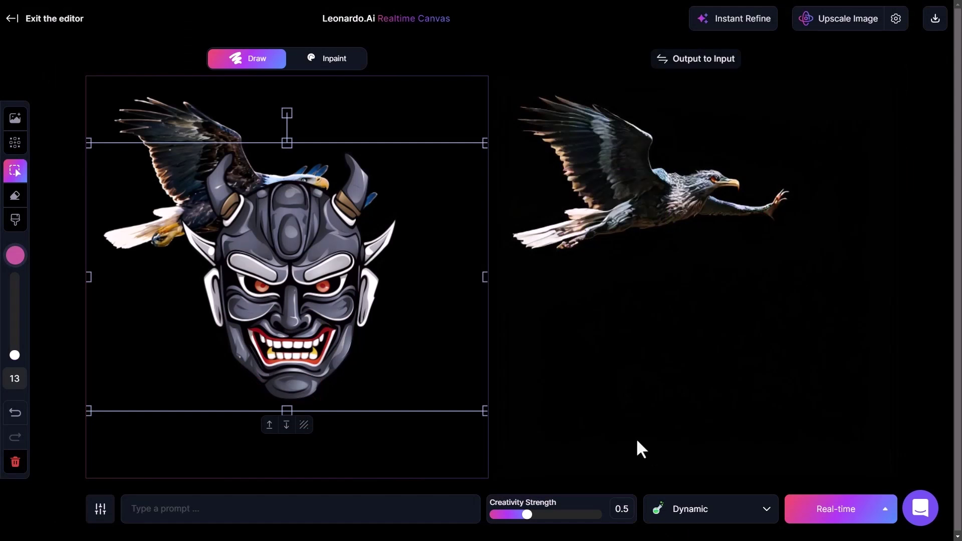
left_click_drag(320, 273, 352, 303)
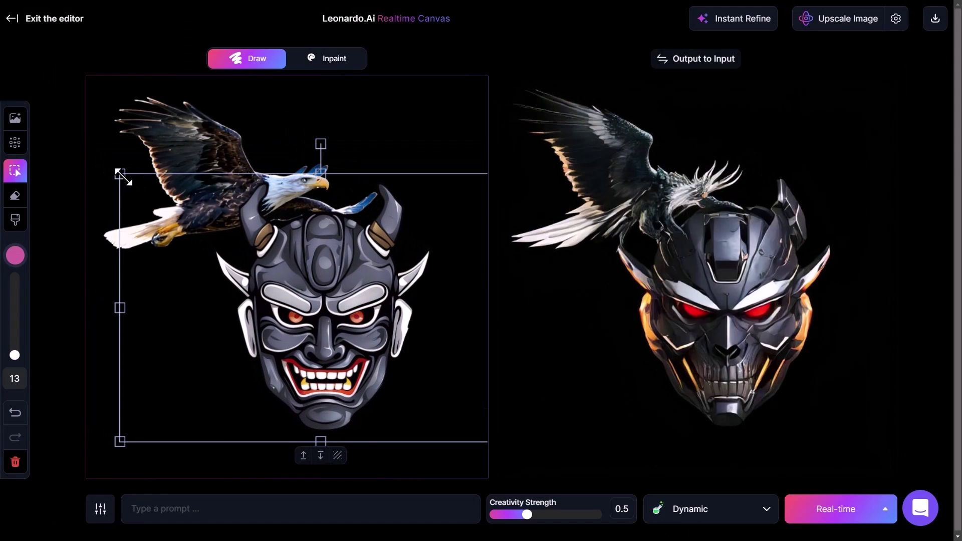
left_click_drag(123, 177, 228, 248)
left_click_drag(441, 341, 427, 274)
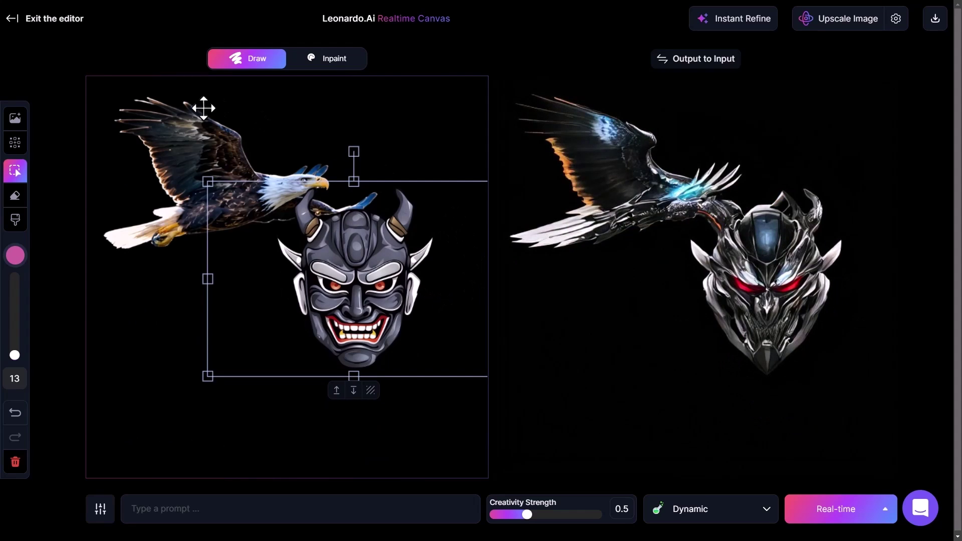
left_click(12, 121)
Place the astronaut photo on the canvas and enlarge it to fill the canvas edges.
scroll(272, 202, "down", 2)
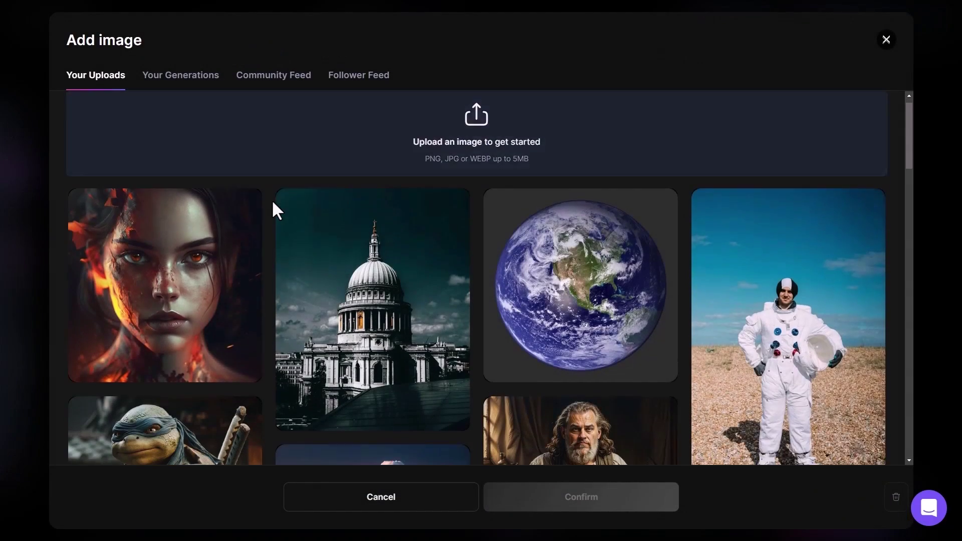
left_click(849, 257)
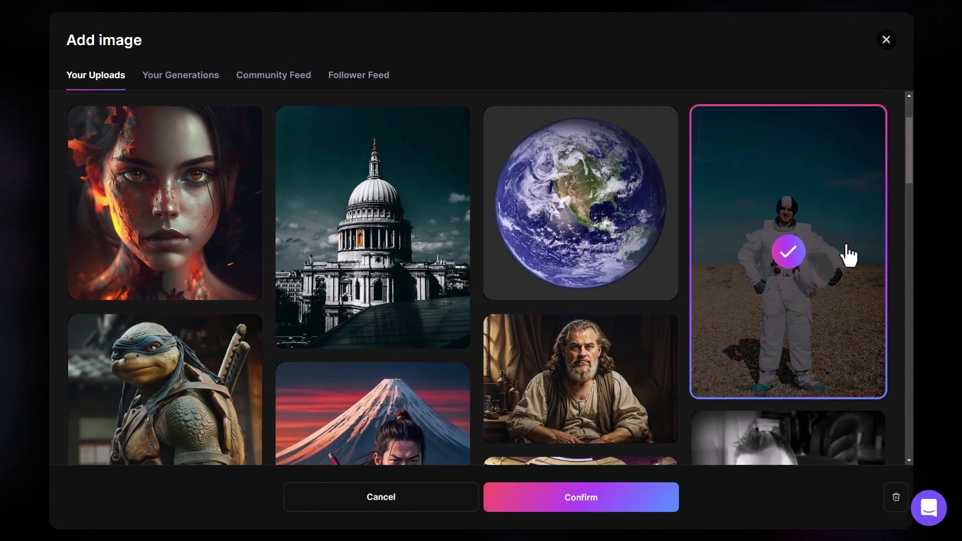
left_click(557, 493)
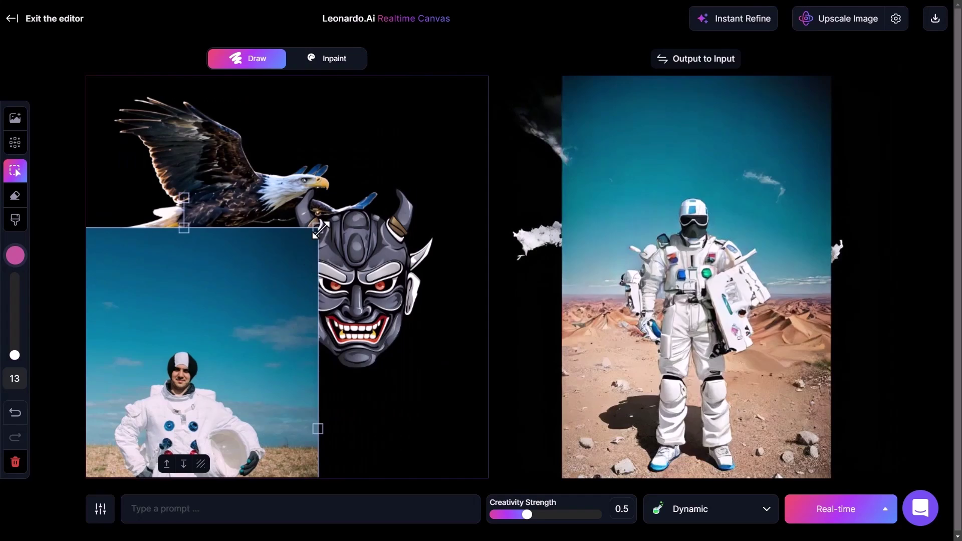
left_click_drag(321, 229, 534, 82)
left_click_drag(348, 135, 348, 161)
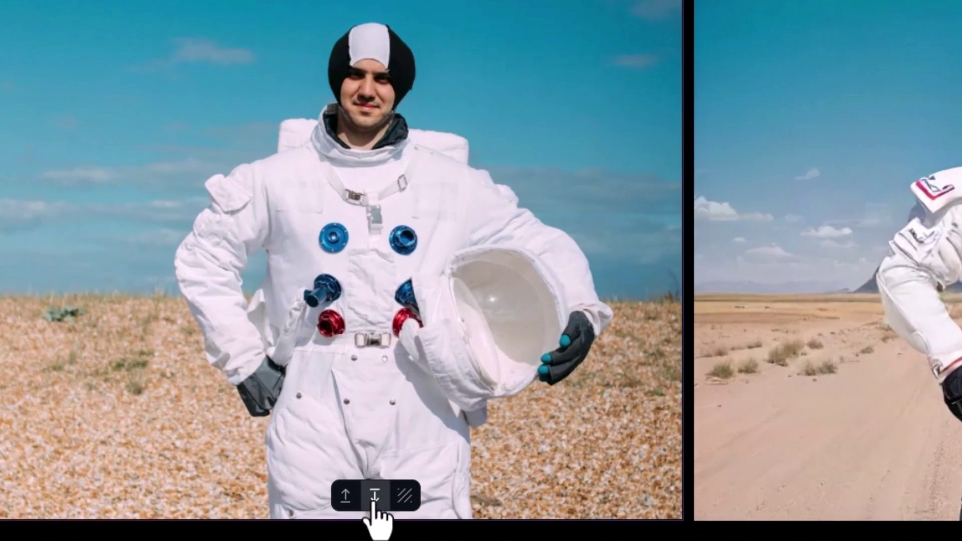
Send the astronaut behind the mask and eagle, fit the demon mask on his head, raise the eagle.
left_click(320, 471)
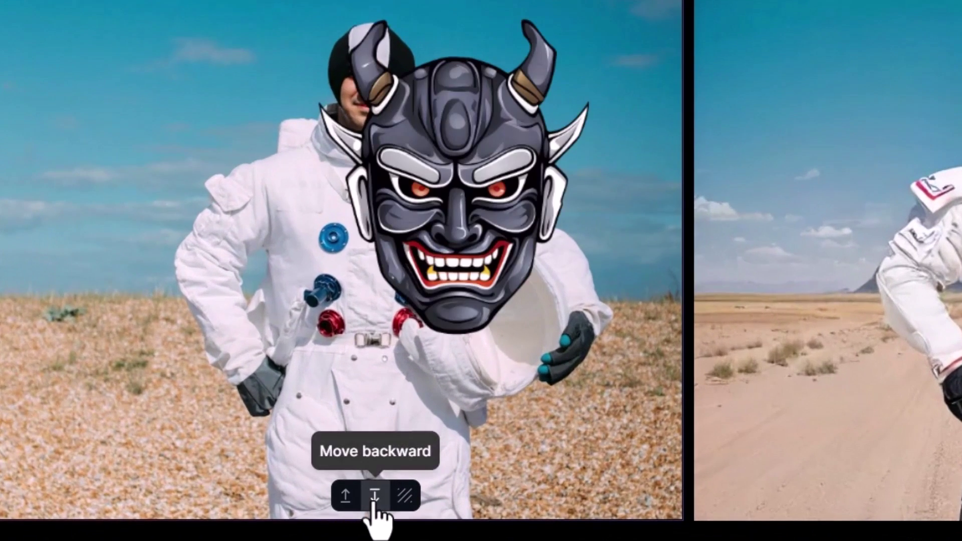
left_click(374, 497)
left_click(306, 16)
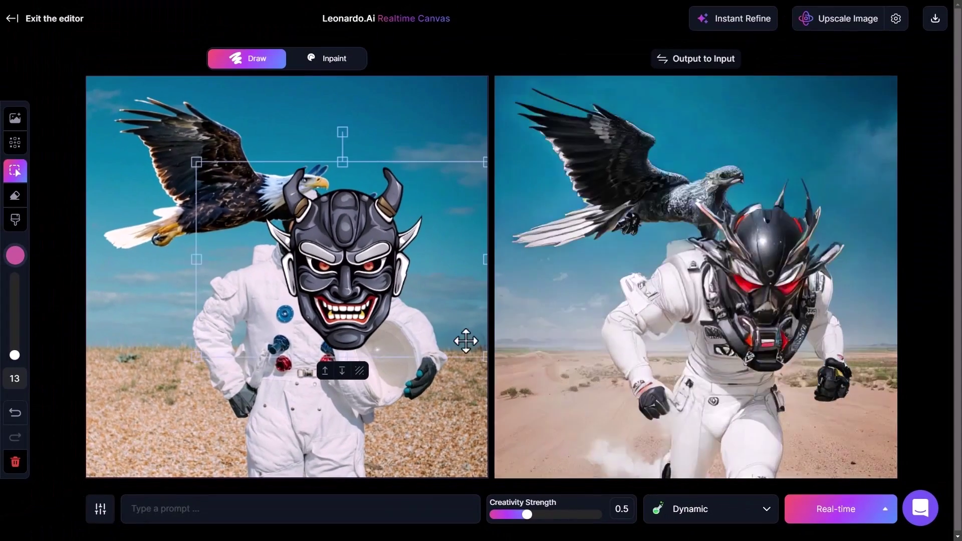
left_click_drag(485, 356, 332, 252)
left_click_drag(307, 213, 347, 223)
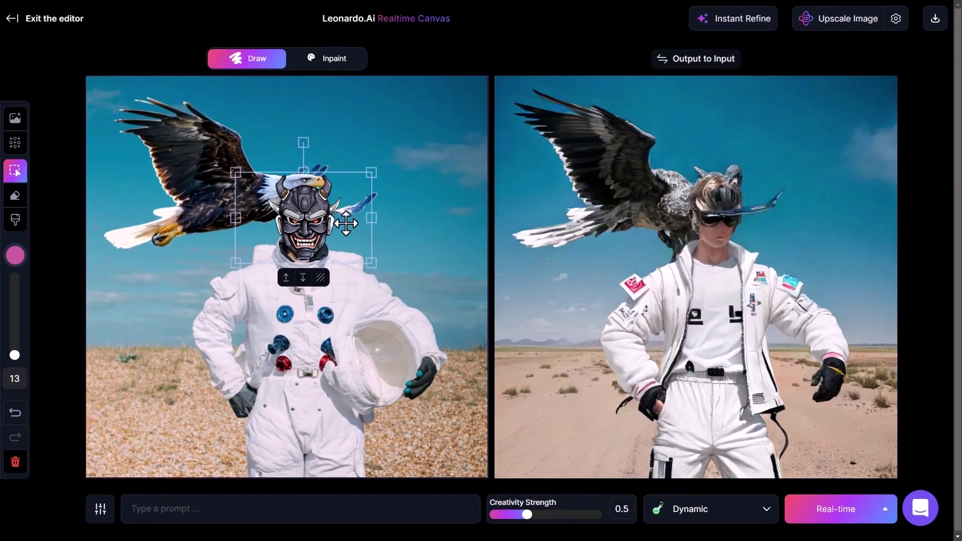
left_click_drag(196, 187, 192, 149)
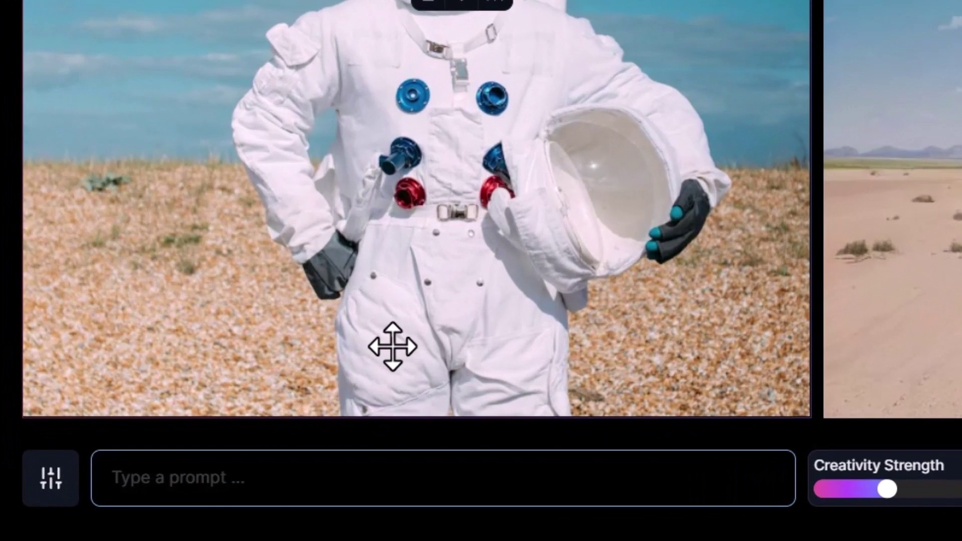
Enter the samurai-mask astronaut prompt, adjust the mask over the head, and shrink the eagle to the top right.
type("a man outside wearing a japansese samurai mask, holding a white astronaut helmet, eagle flying overhead")
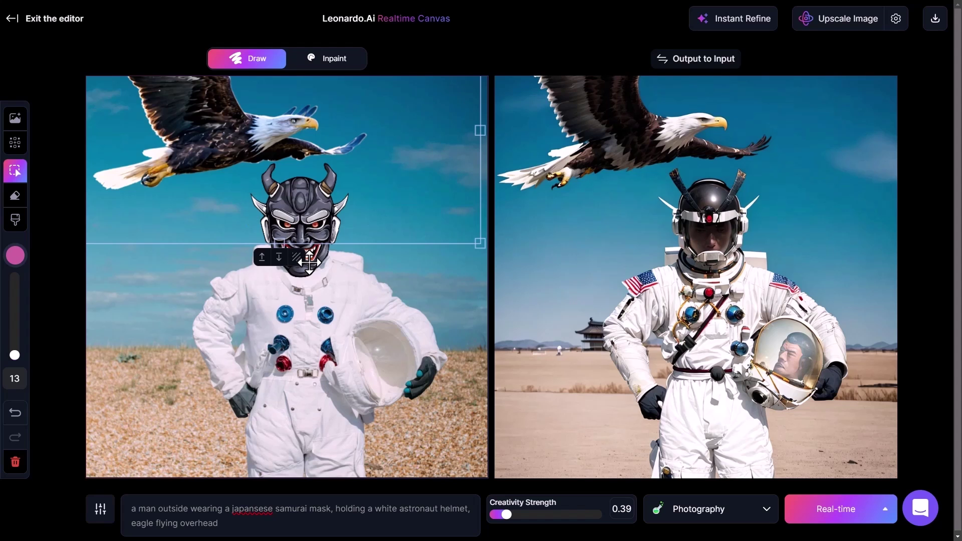
left_click_drag(387, 282, 425, 304)
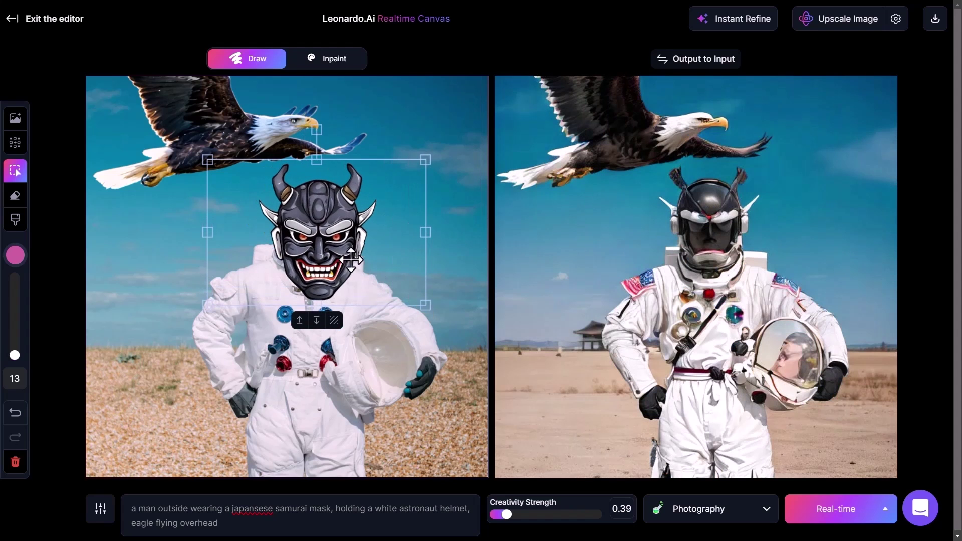
left_click_drag(351, 259, 332, 255)
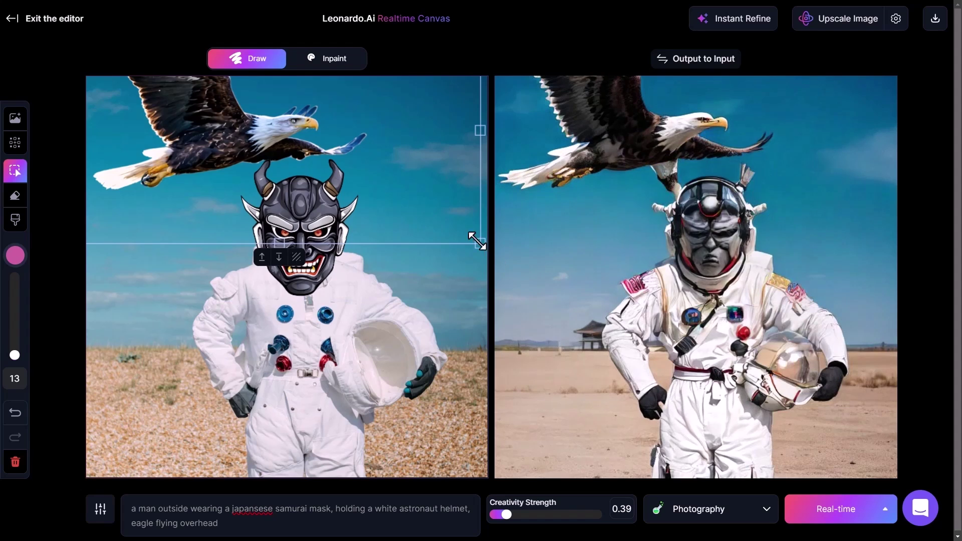
left_click_drag(476, 241, 398, 195)
left_click_drag(230, 118, 416, 120)
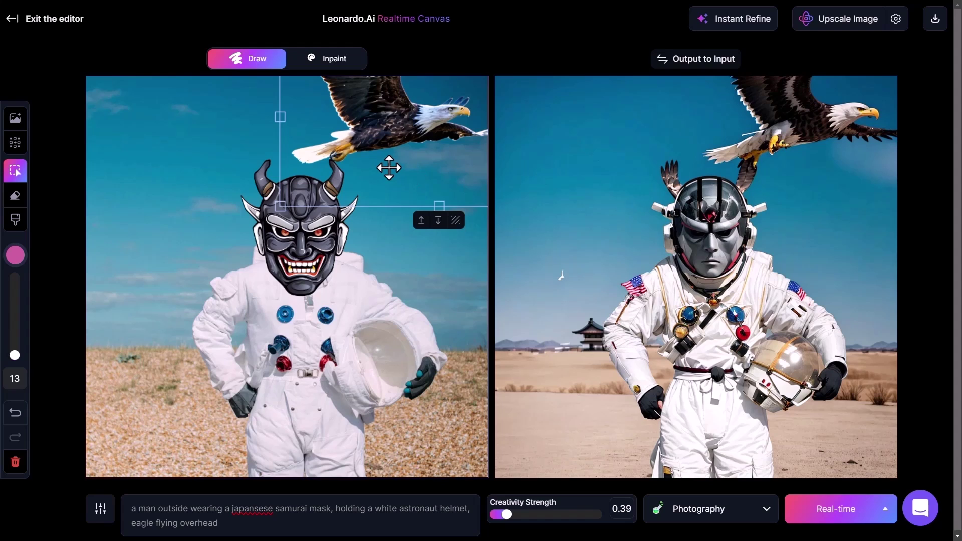
Reset the canvas to clear all existing images.
left_click(15, 462)
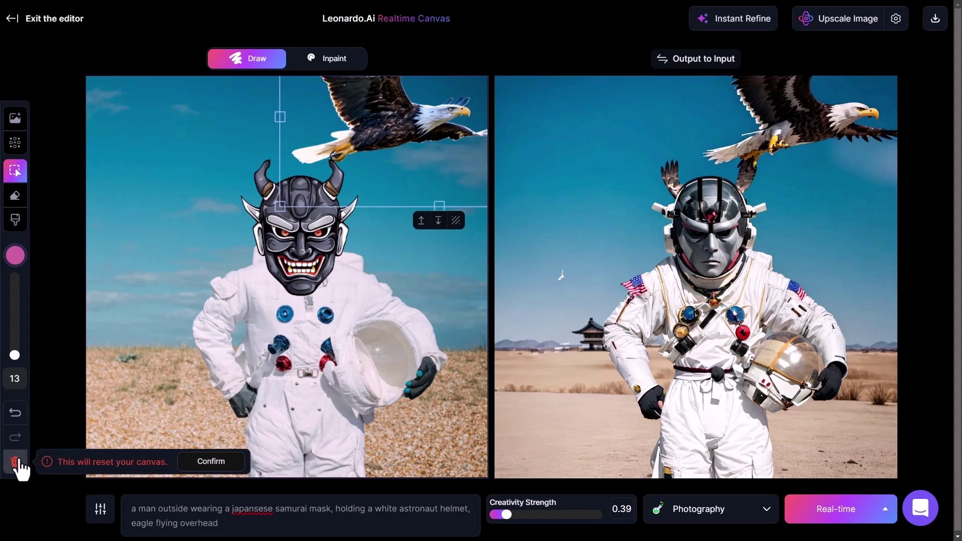
left_click(239, 471)
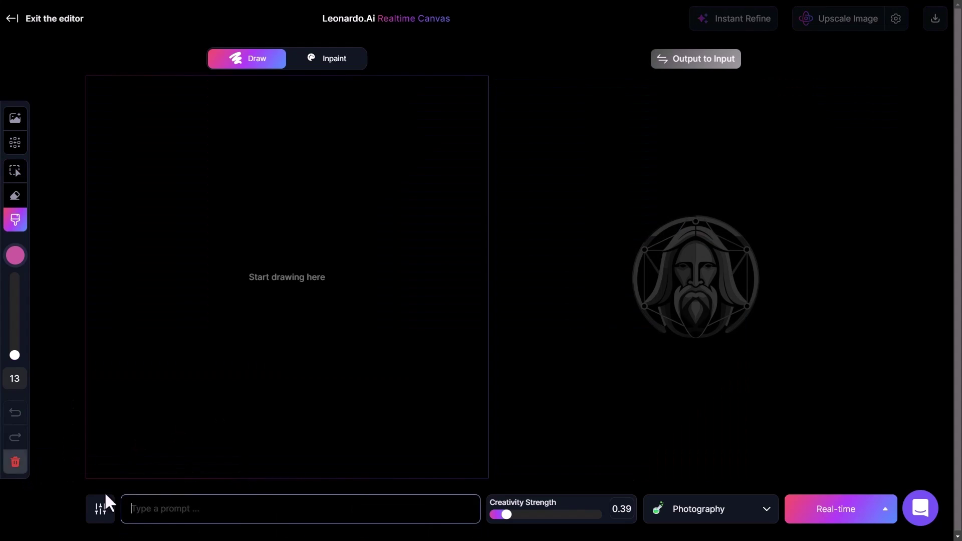
left_click(137, 516)
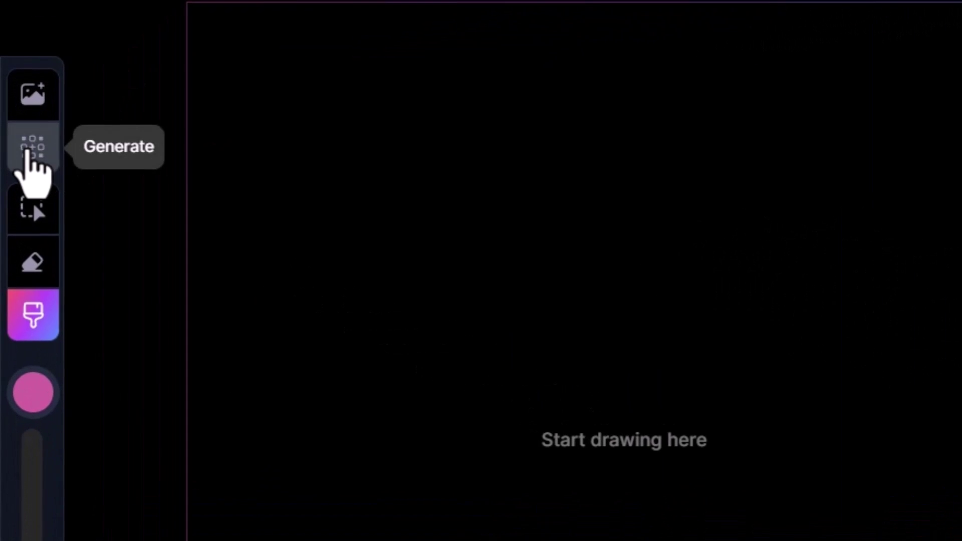
Generate the pasted giant hulk cat prompt in a frame, enlarge it, and change 'green' to 'purple'.
left_click(31, 150)
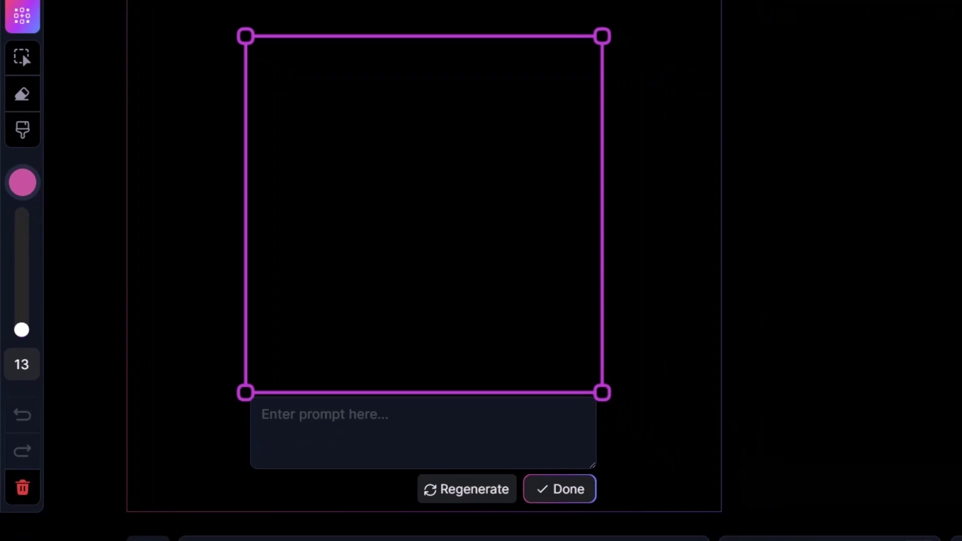
type("a giant green hulk cat")
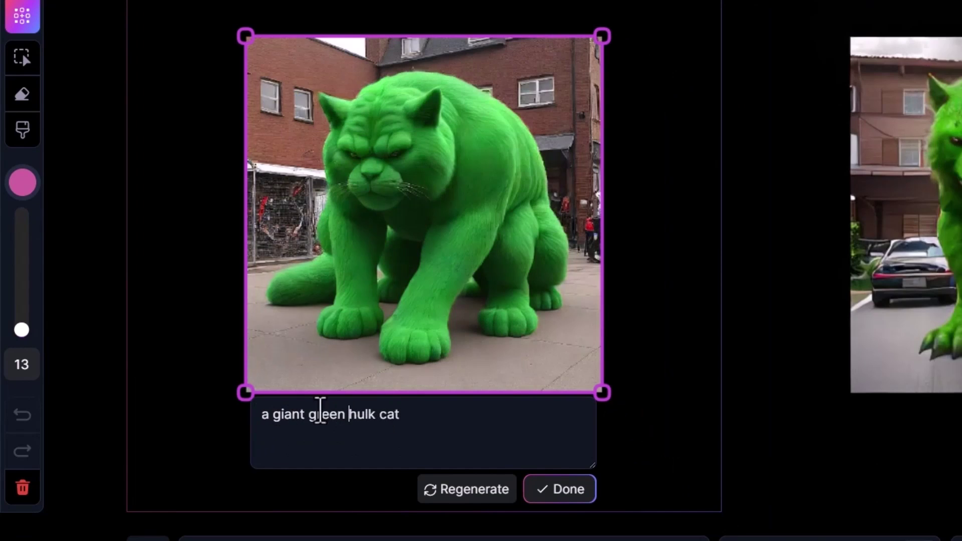
left_click(349, 414)
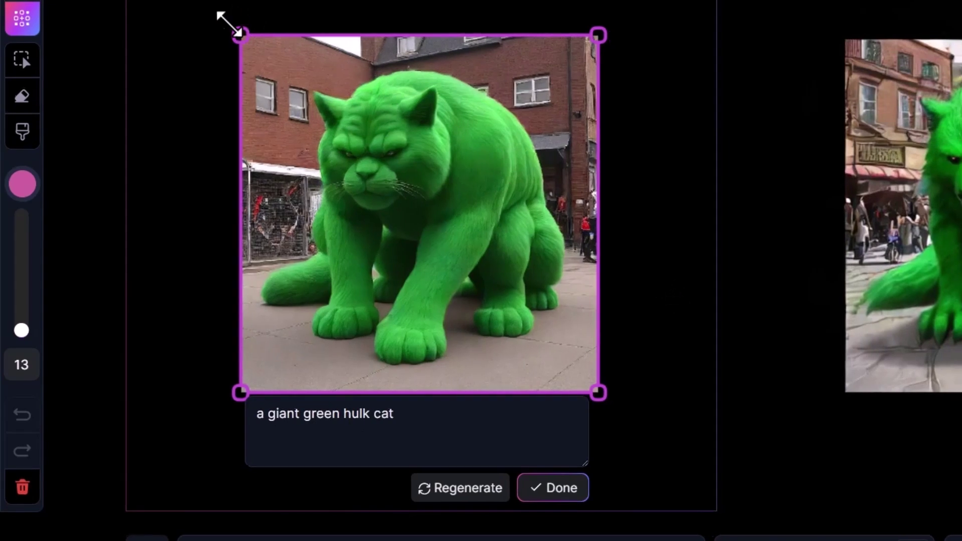
left_click_drag(239, 34, 204, 0)
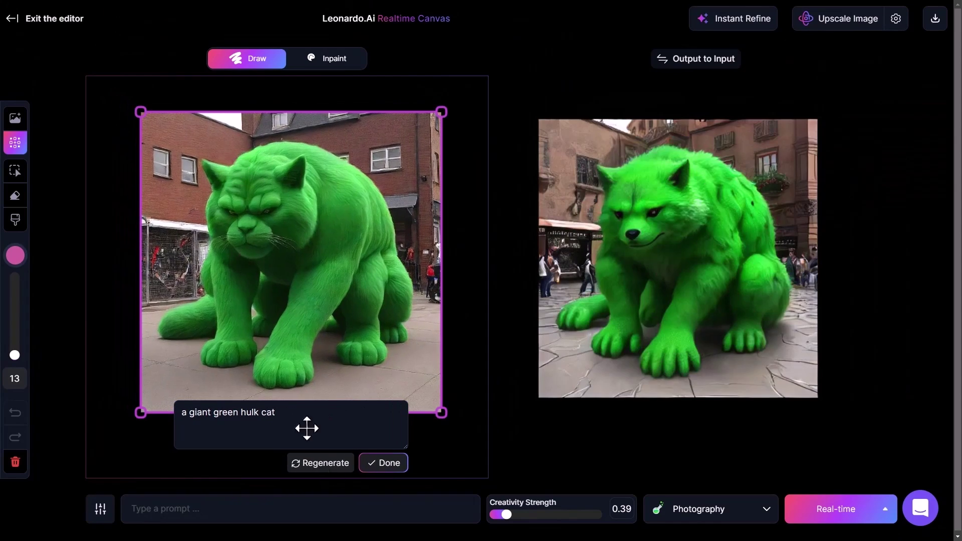
left_click_drag(239, 413, 224, 412)
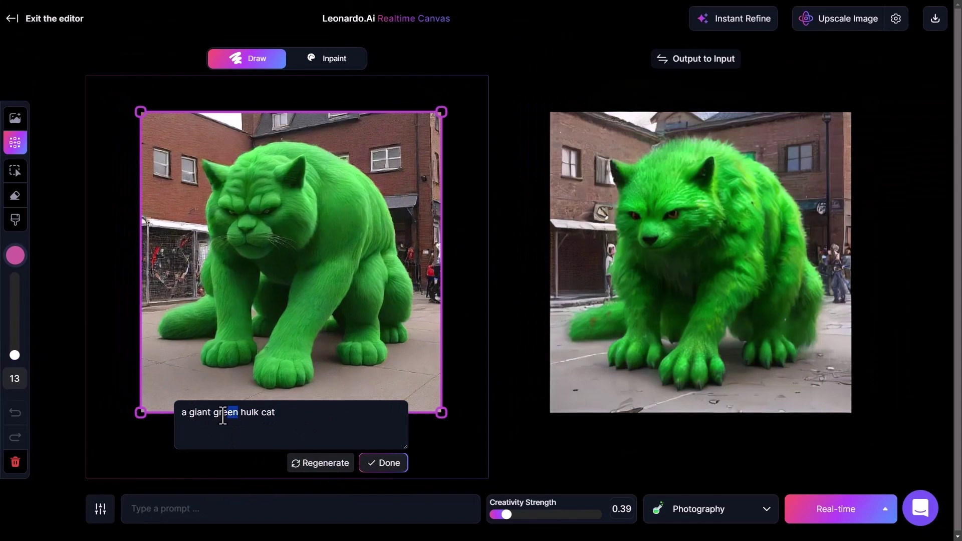
type("purple")
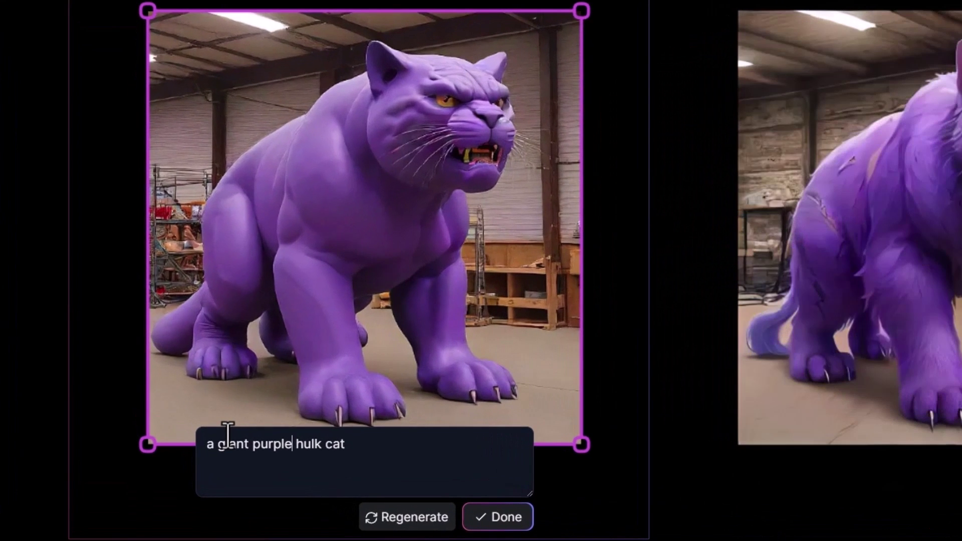
Confirm the purple cat prompt and remove the warehouse background from the cat.
left_click(507, 521)
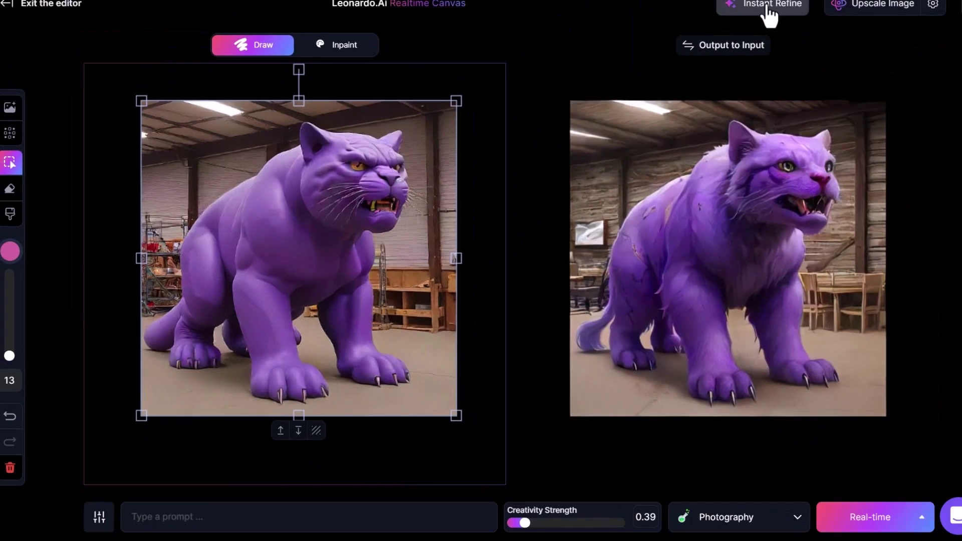
left_click(732, 18)
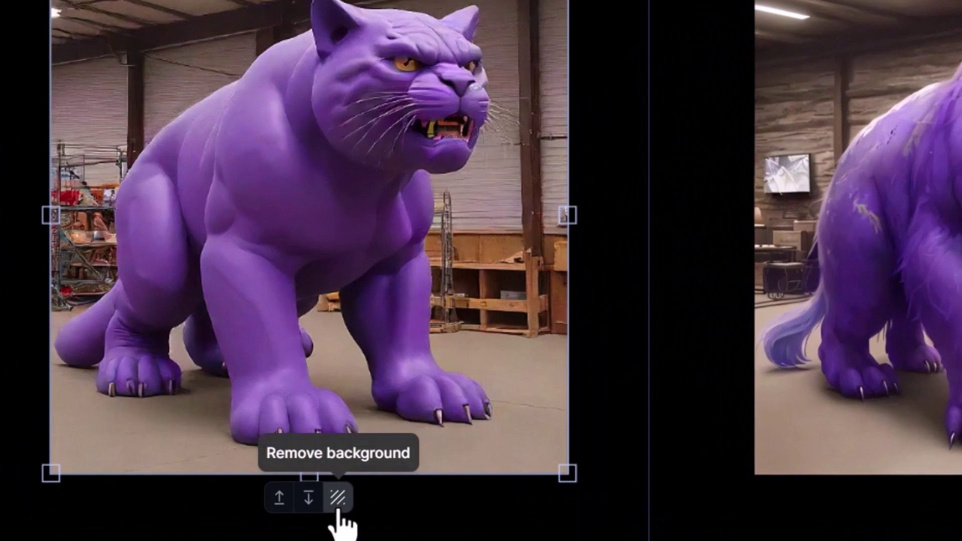
left_click(338, 498)
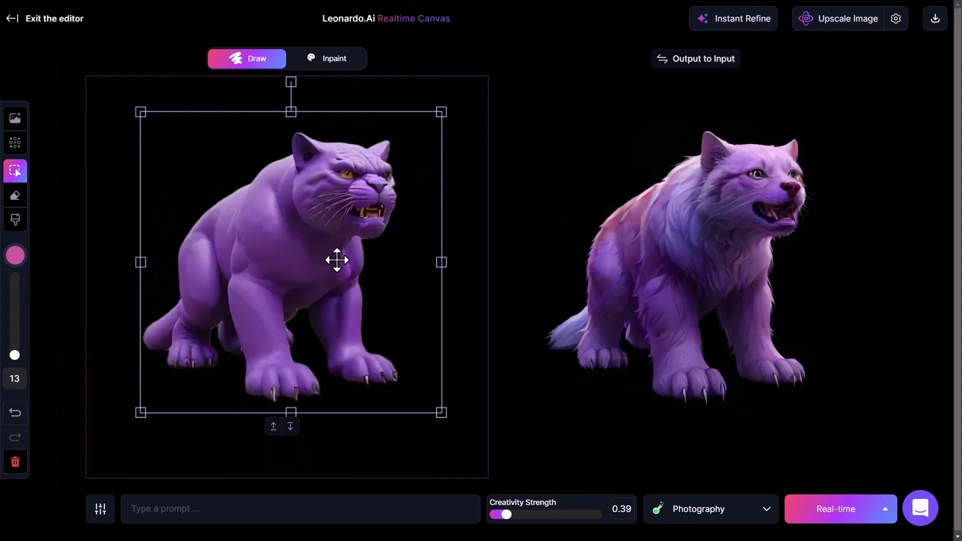
Instant Refine the output twice, then enlarge the cat and shift it left and down.
left_click(750, 20)
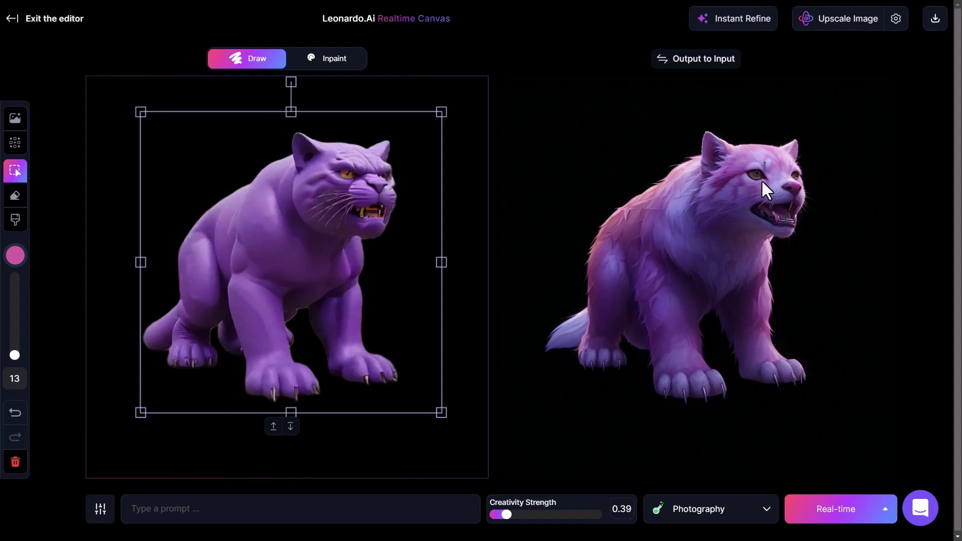
left_click(754, 25)
left_click_drag(442, 413, 476, 451)
left_click_drag(332, 281, 296, 307)
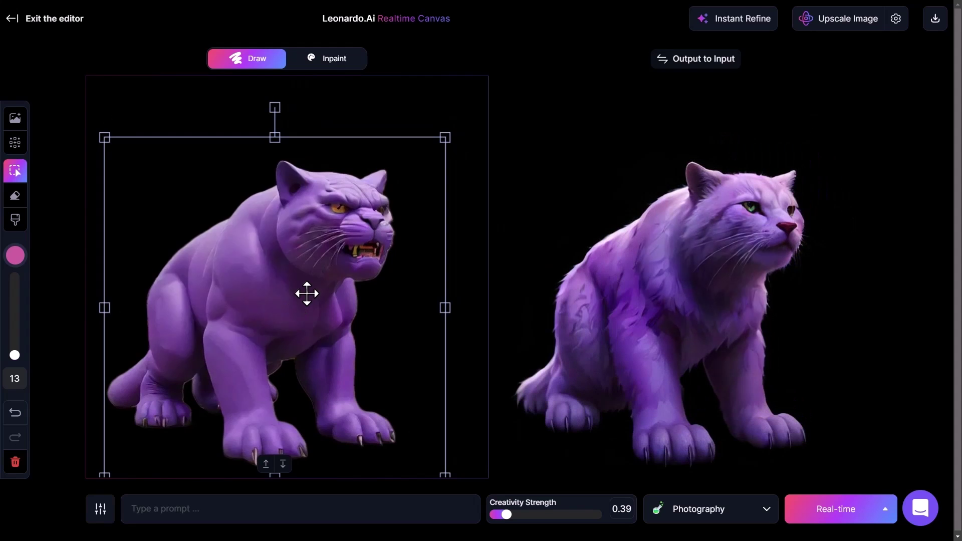
Generate 'a jungle with a purple night sky, lime green glowing leaves' and stretch it over the canvas.
left_click(15, 143)
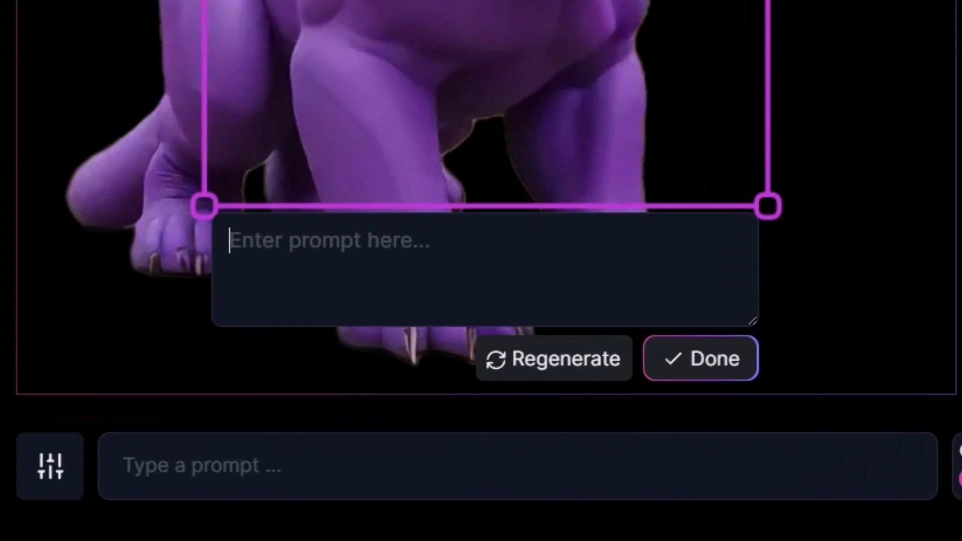
type("a jungle with a purple night sky")
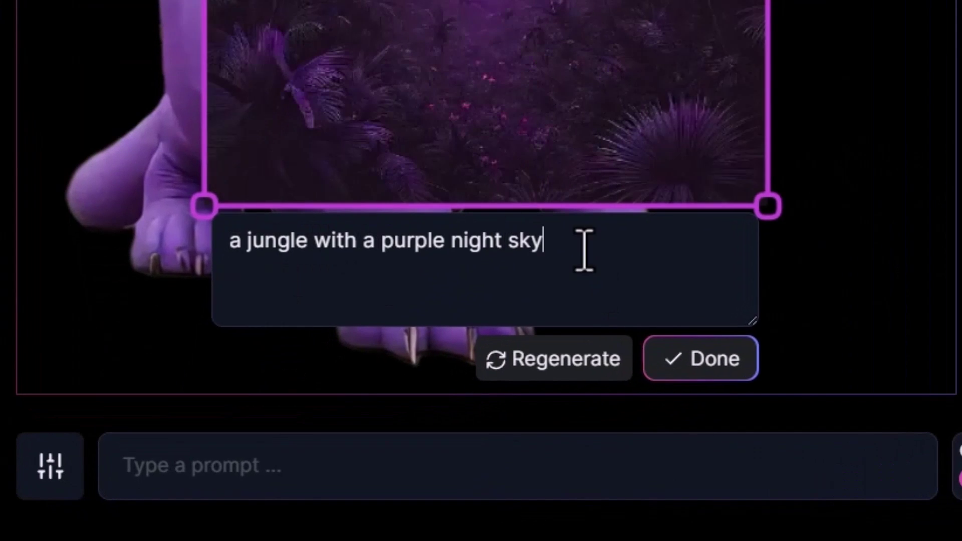
type(", lime green glowing leaves")
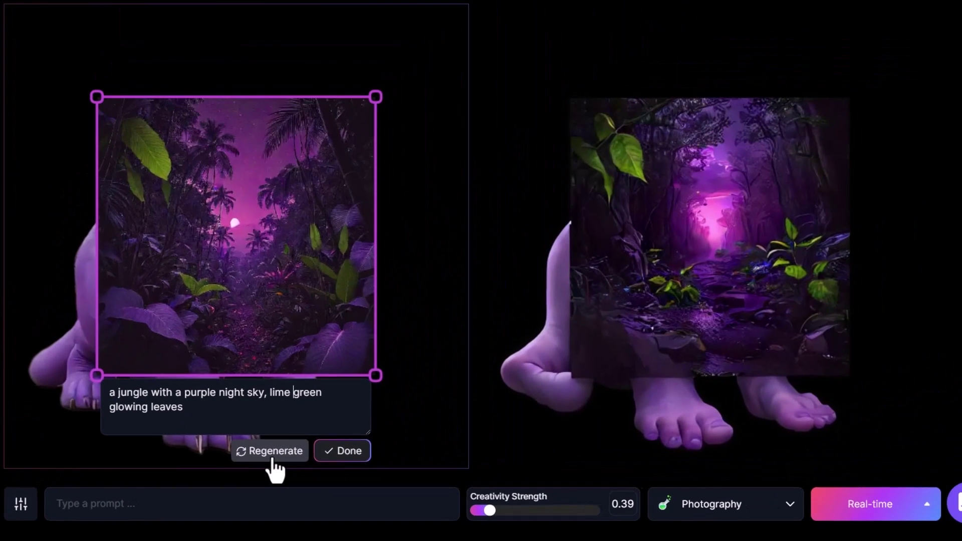
left_click(556, 365)
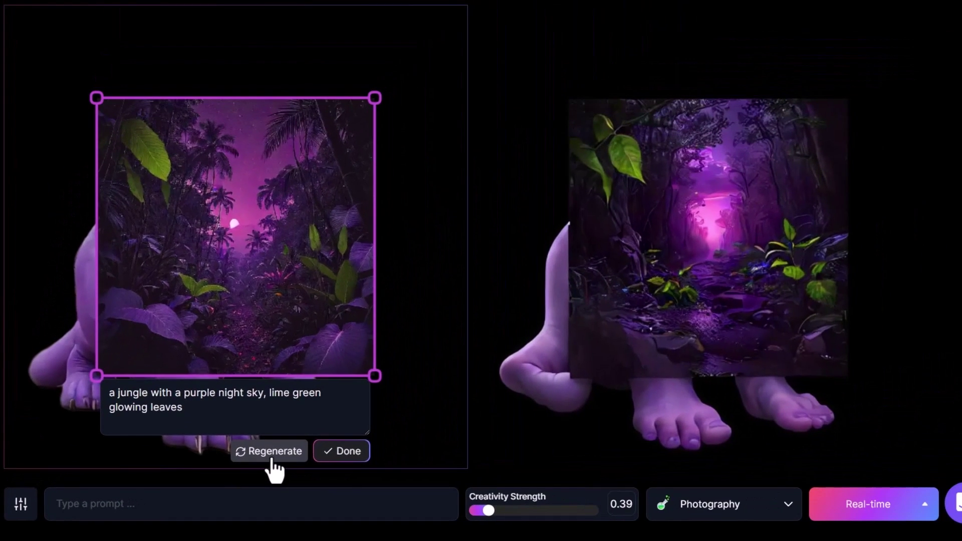
left_click(272, 458)
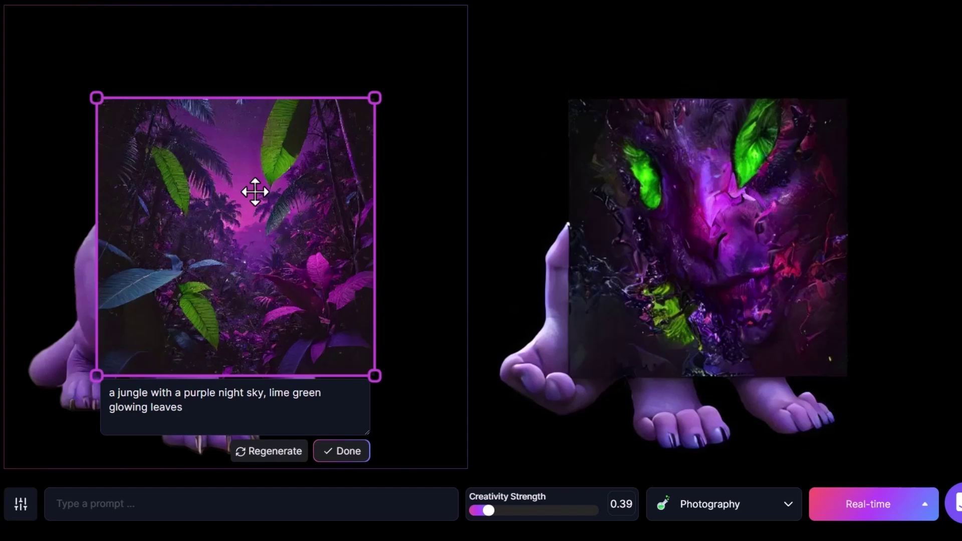
left_click_drag(255, 191, 154, 105)
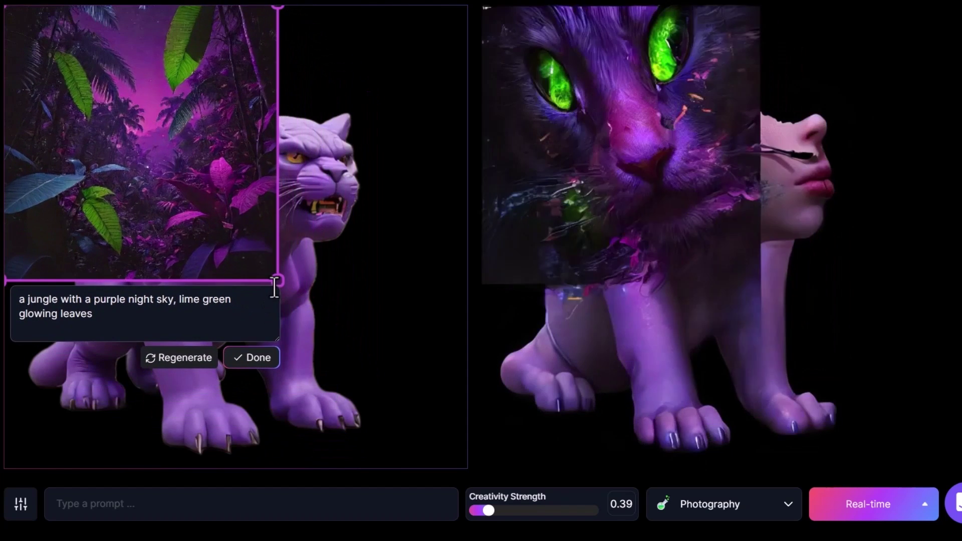
left_click_drag(278, 281, 480, 468)
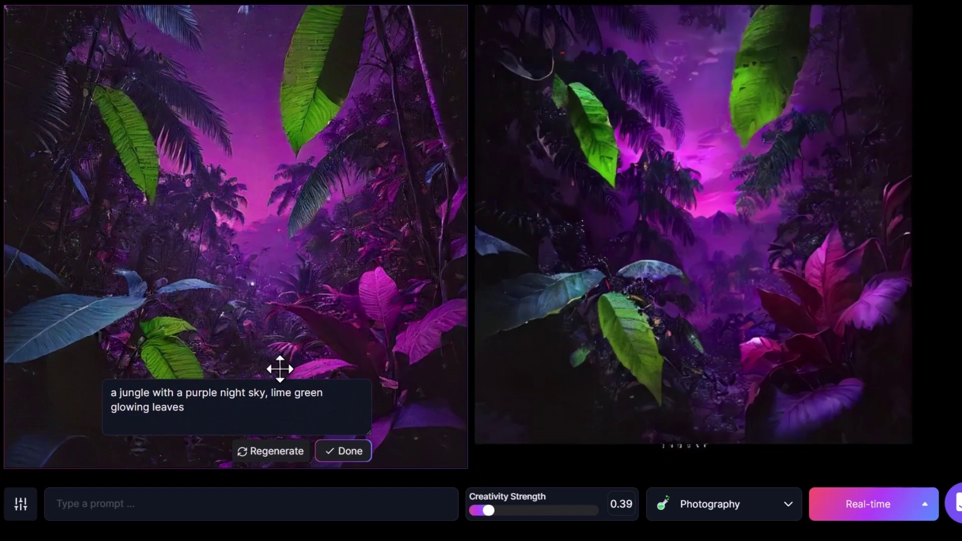
Confirm the jungle image, bring the panther in front of it, and move it up-right.
left_click(351, 453)
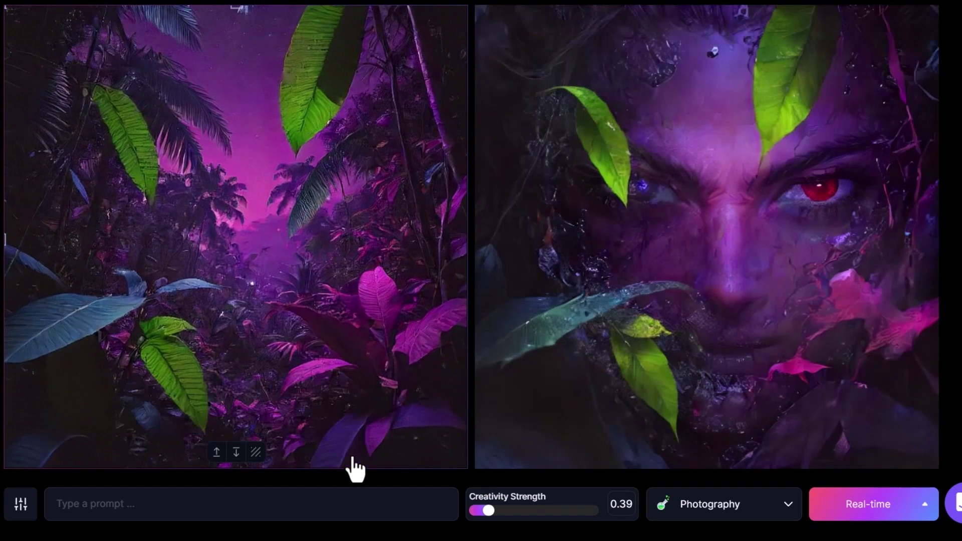
left_click(236, 452)
left_click(217, 453)
left_click(236, 453)
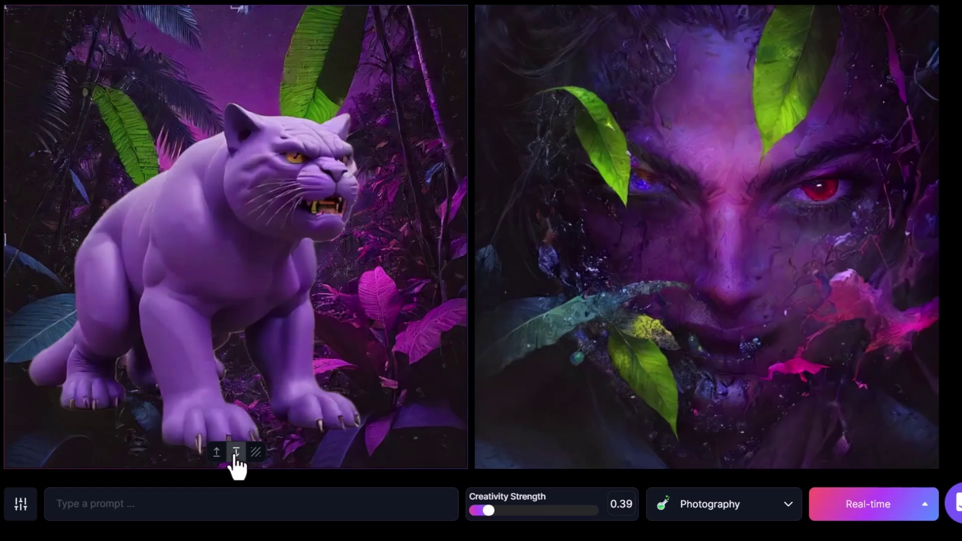
left_click_drag(216, 269, 242, 253)
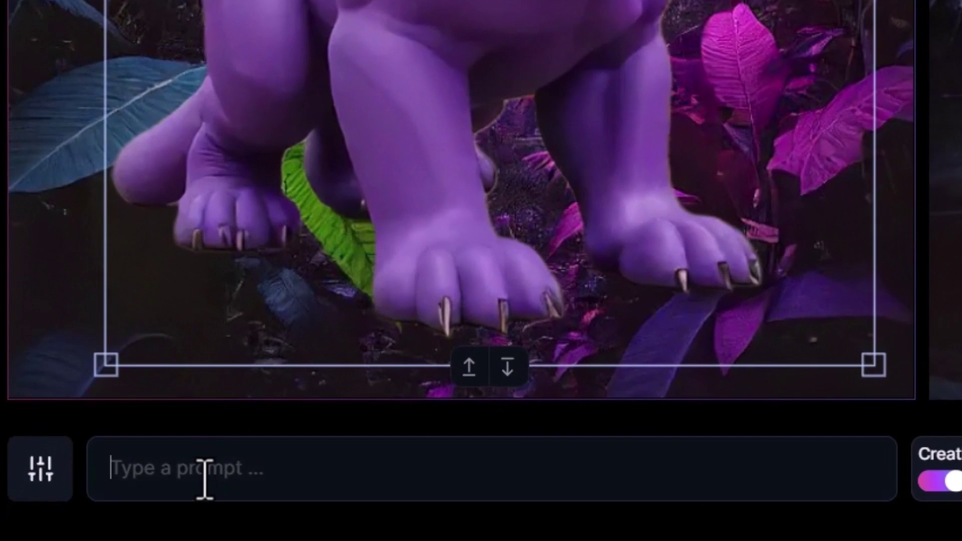
Paste the giant purple hulk cat night-jungle prompt, keep the jungle full size, and shrink the panther slightly.
left_click(104, 507)
type("a giant purple hulk cat in the jungle at night, purple sky, green glowing leaves")
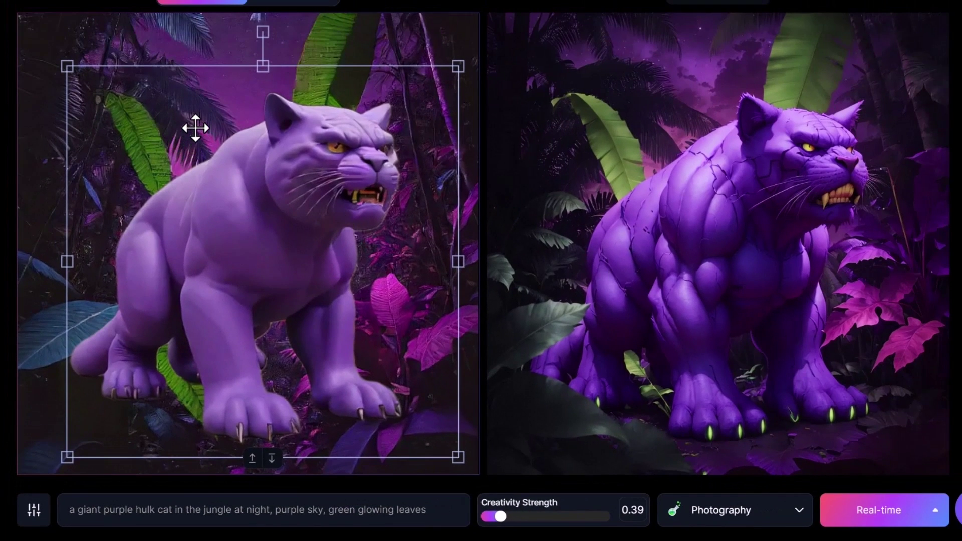
left_click(107, 37)
mouse_move(479, 474)
left_mouse_down()
mouse_move(427, 426)
mouse_move(479, 474)
left_mouse_up()
left_click(409, 365)
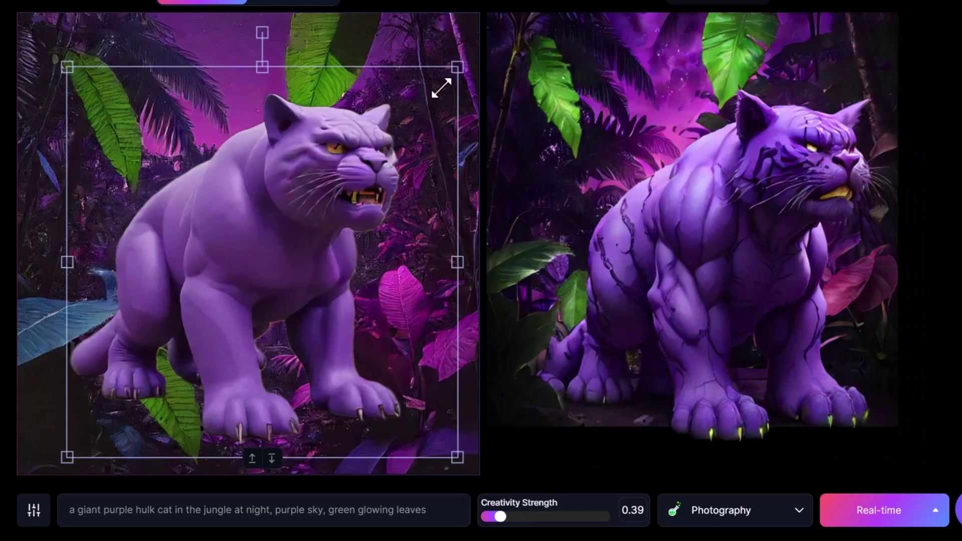
left_click_drag(442, 89, 366, 168)
left_click_drag(257, 276, 283, 233)
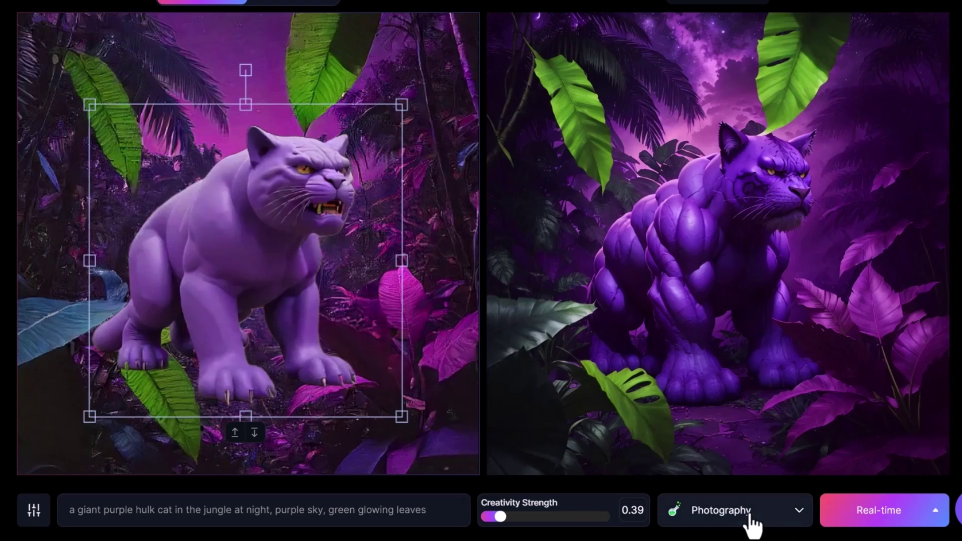
Switch the render style to Cinematic and set Creativity Strength to 0.55.
left_click(722, 514)
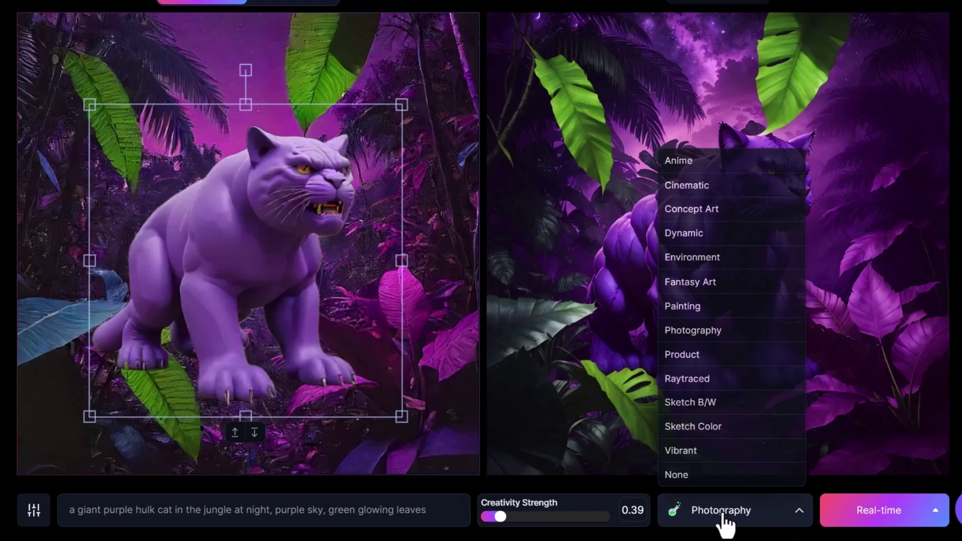
left_click(702, 173)
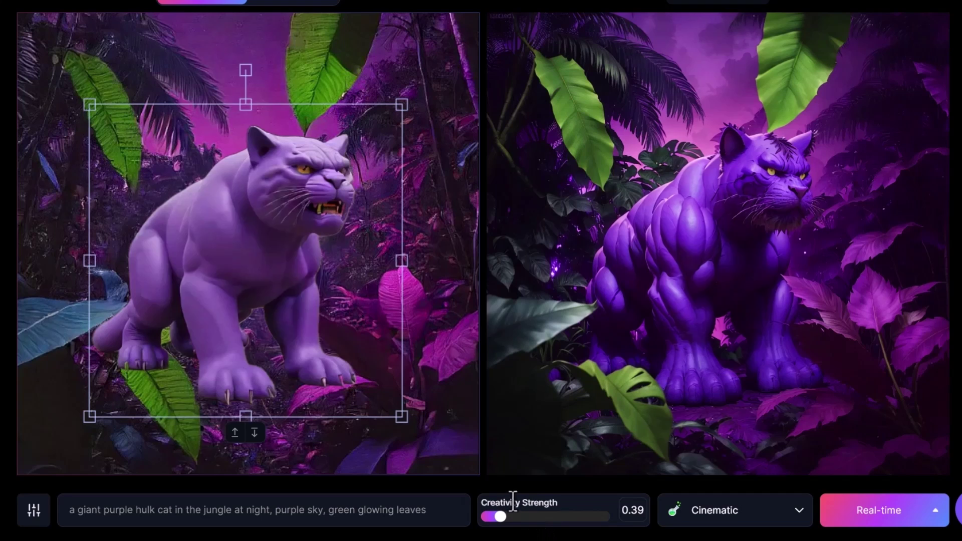
left_click_drag(500, 502, 544, 503)
left_click(535, 516)
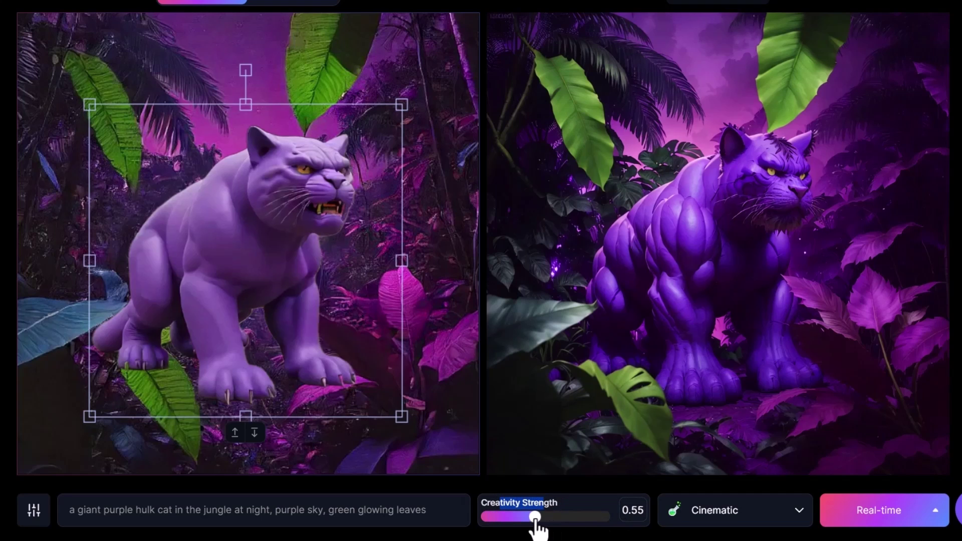